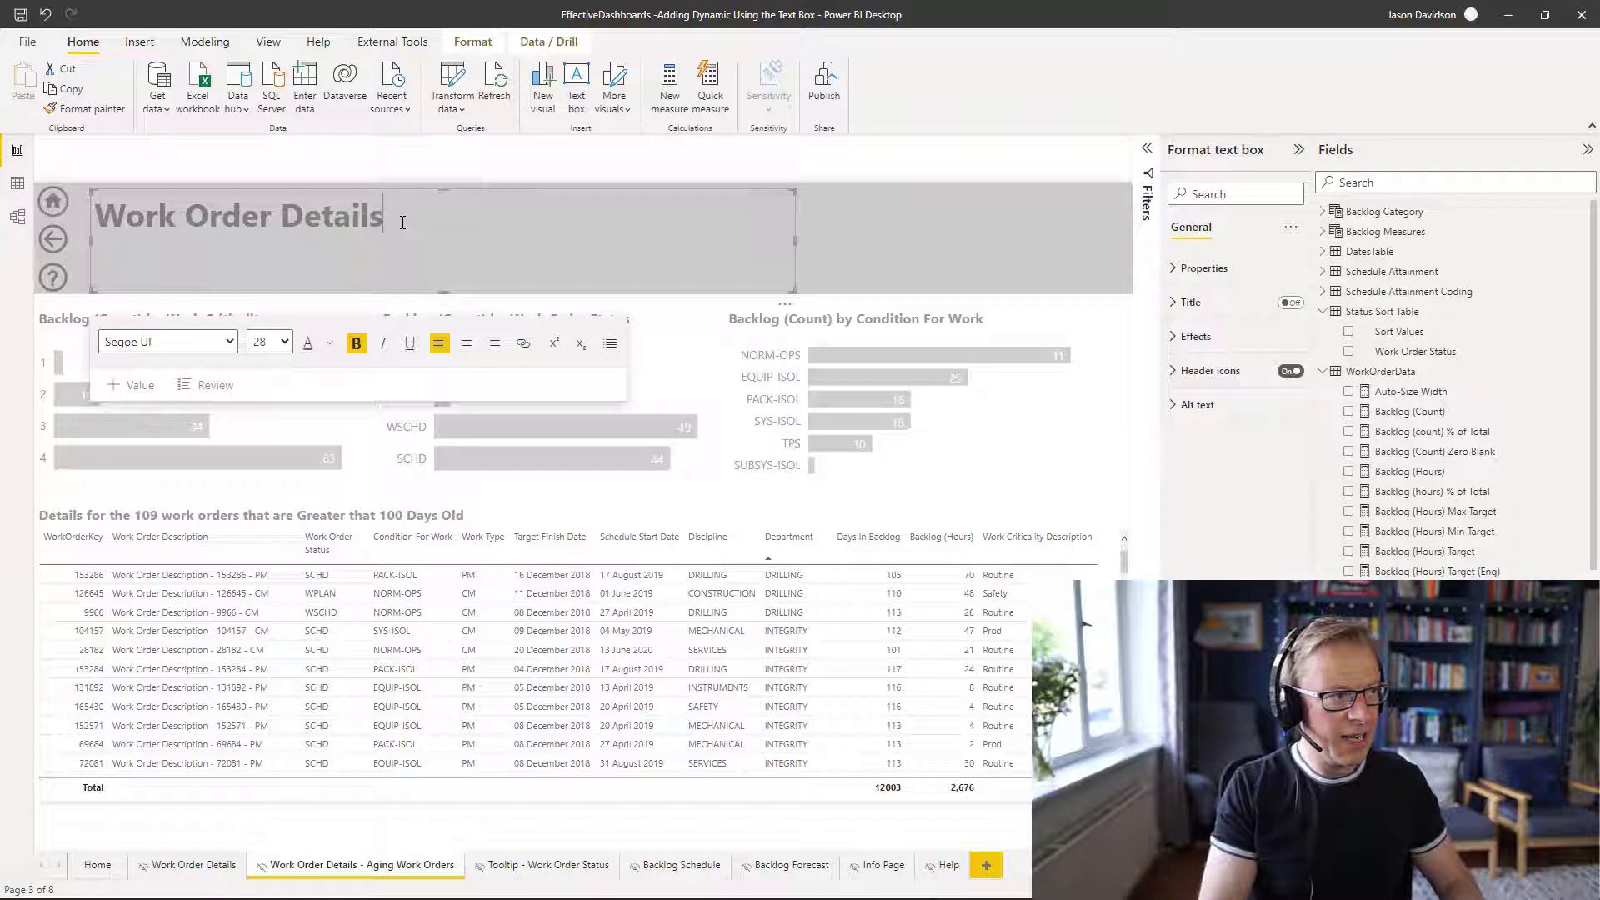
Add a second title line reading 'There are' and begin inserting a dynamic value after it
key("Return")
type("There are")
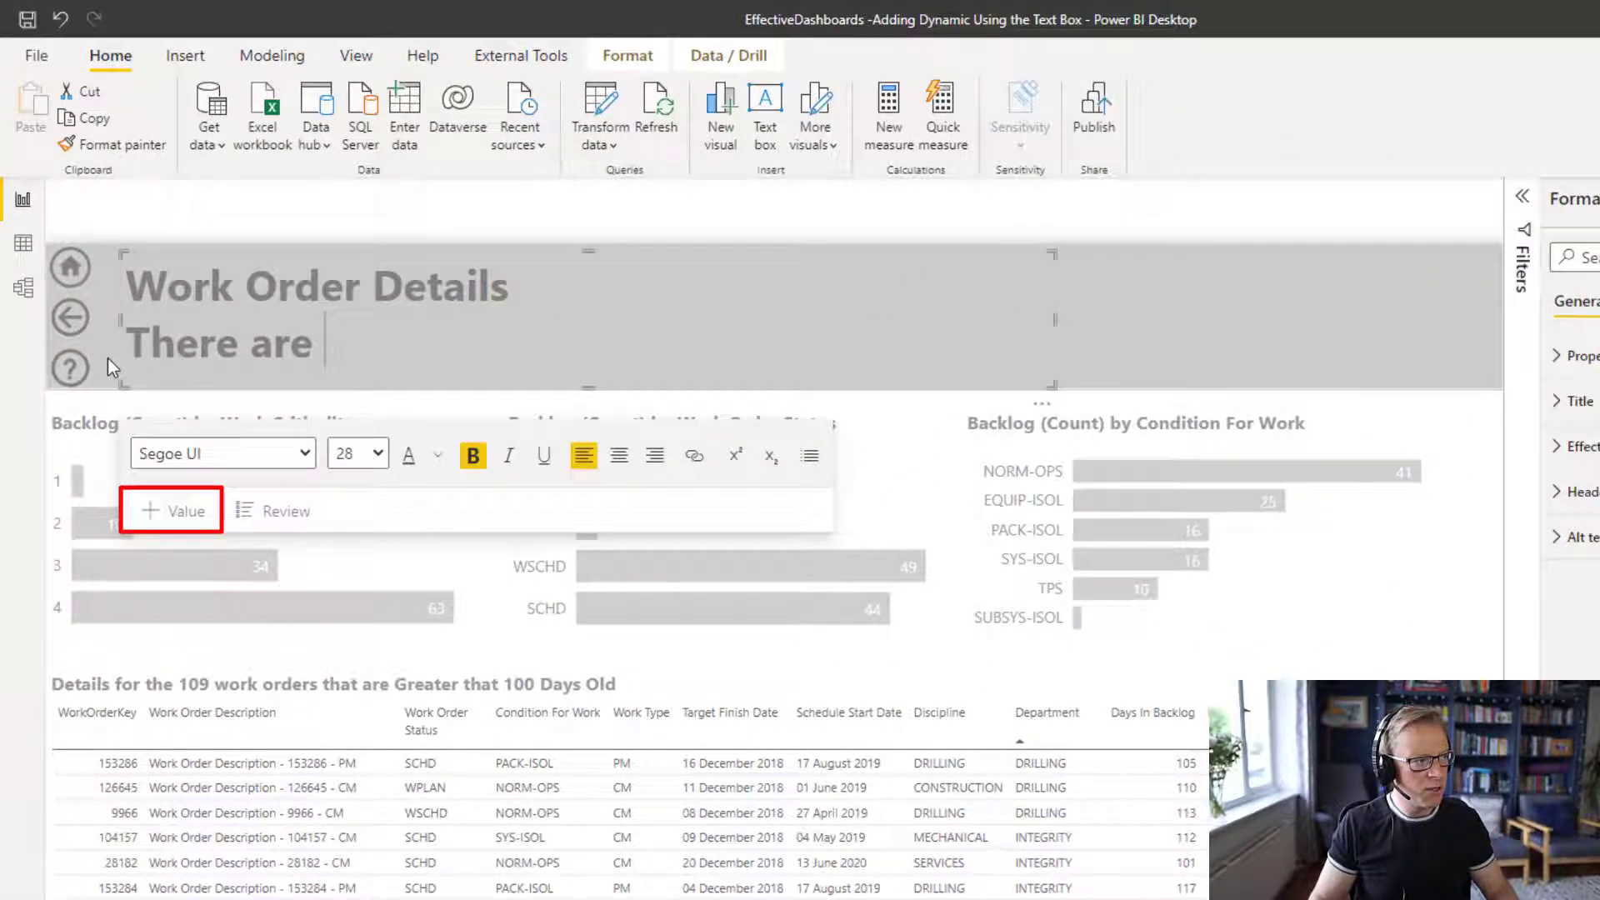
left_click(112, 407)
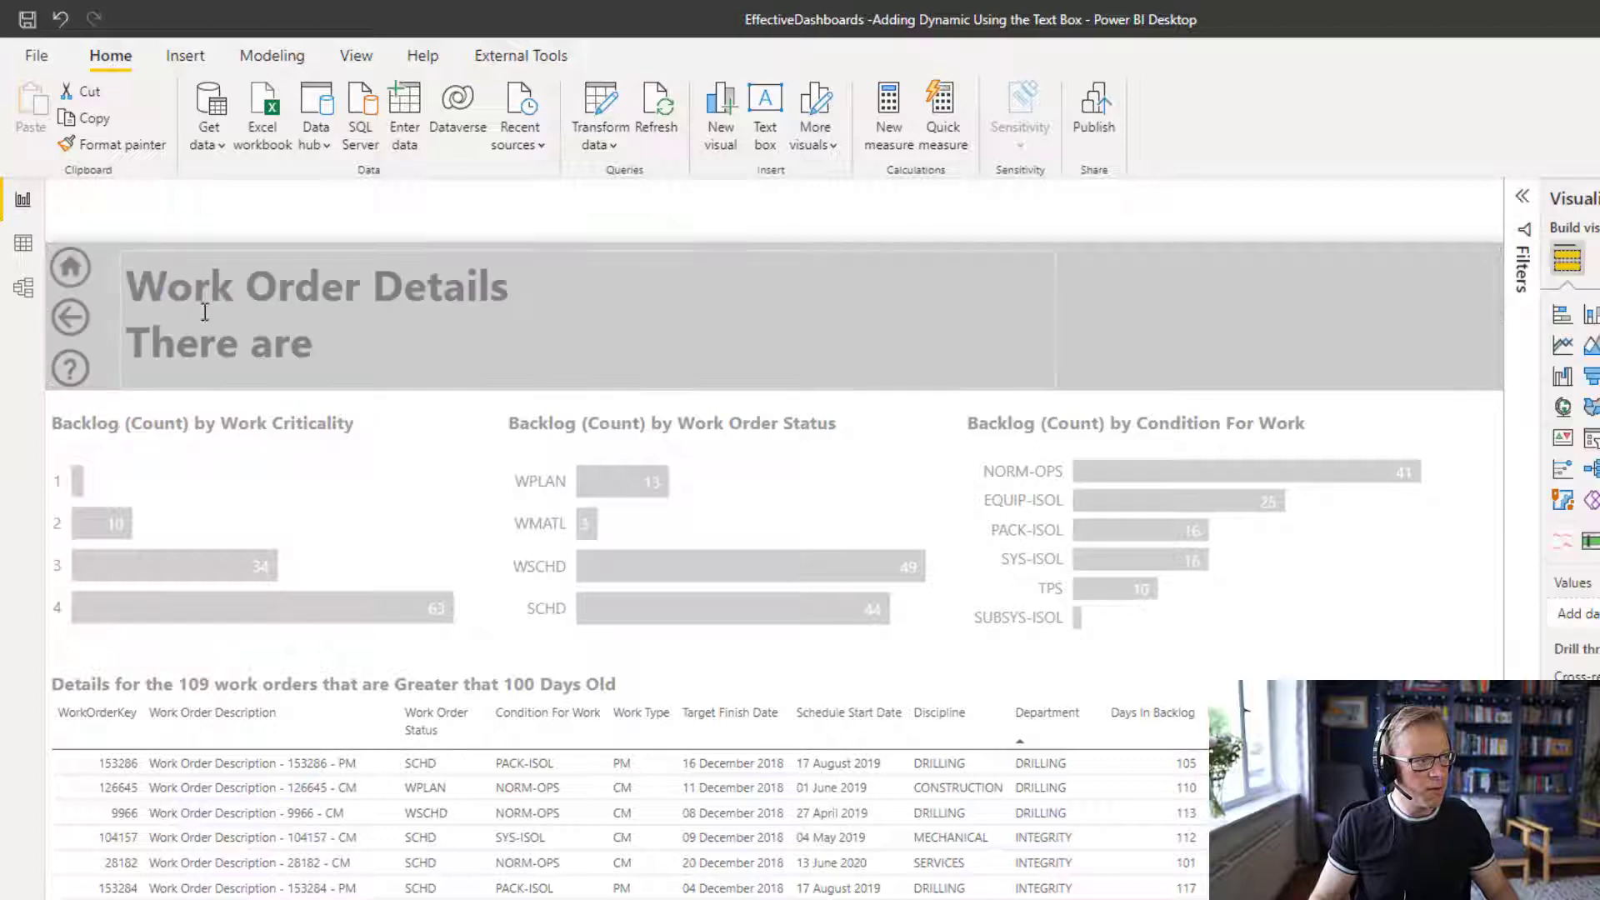
left_click(214, 257)
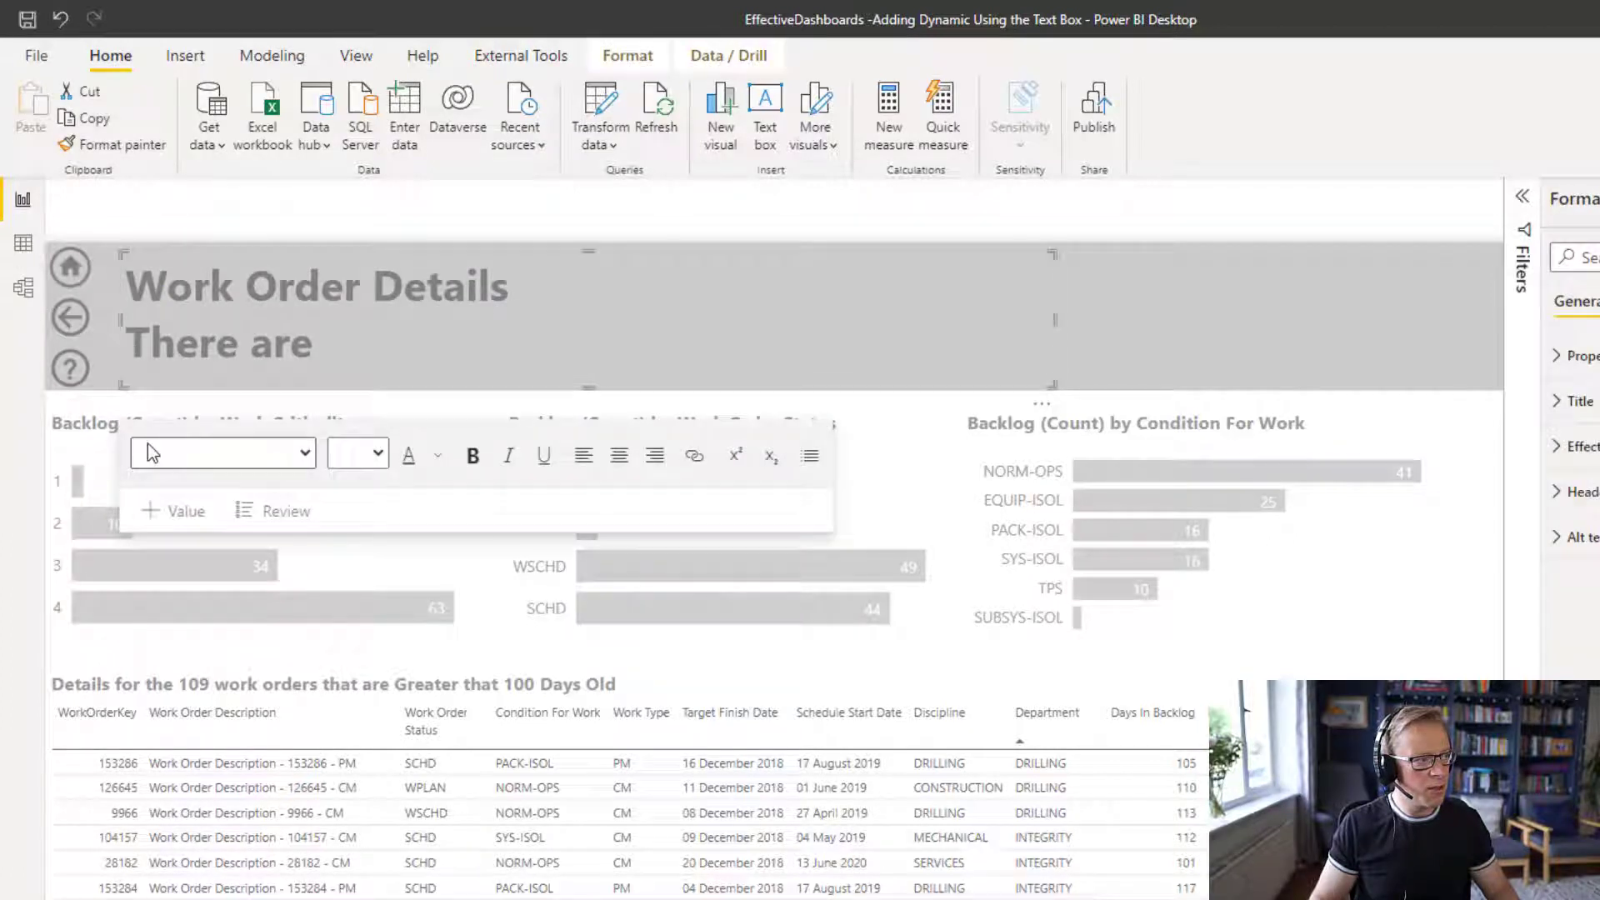
left_click(173, 511)
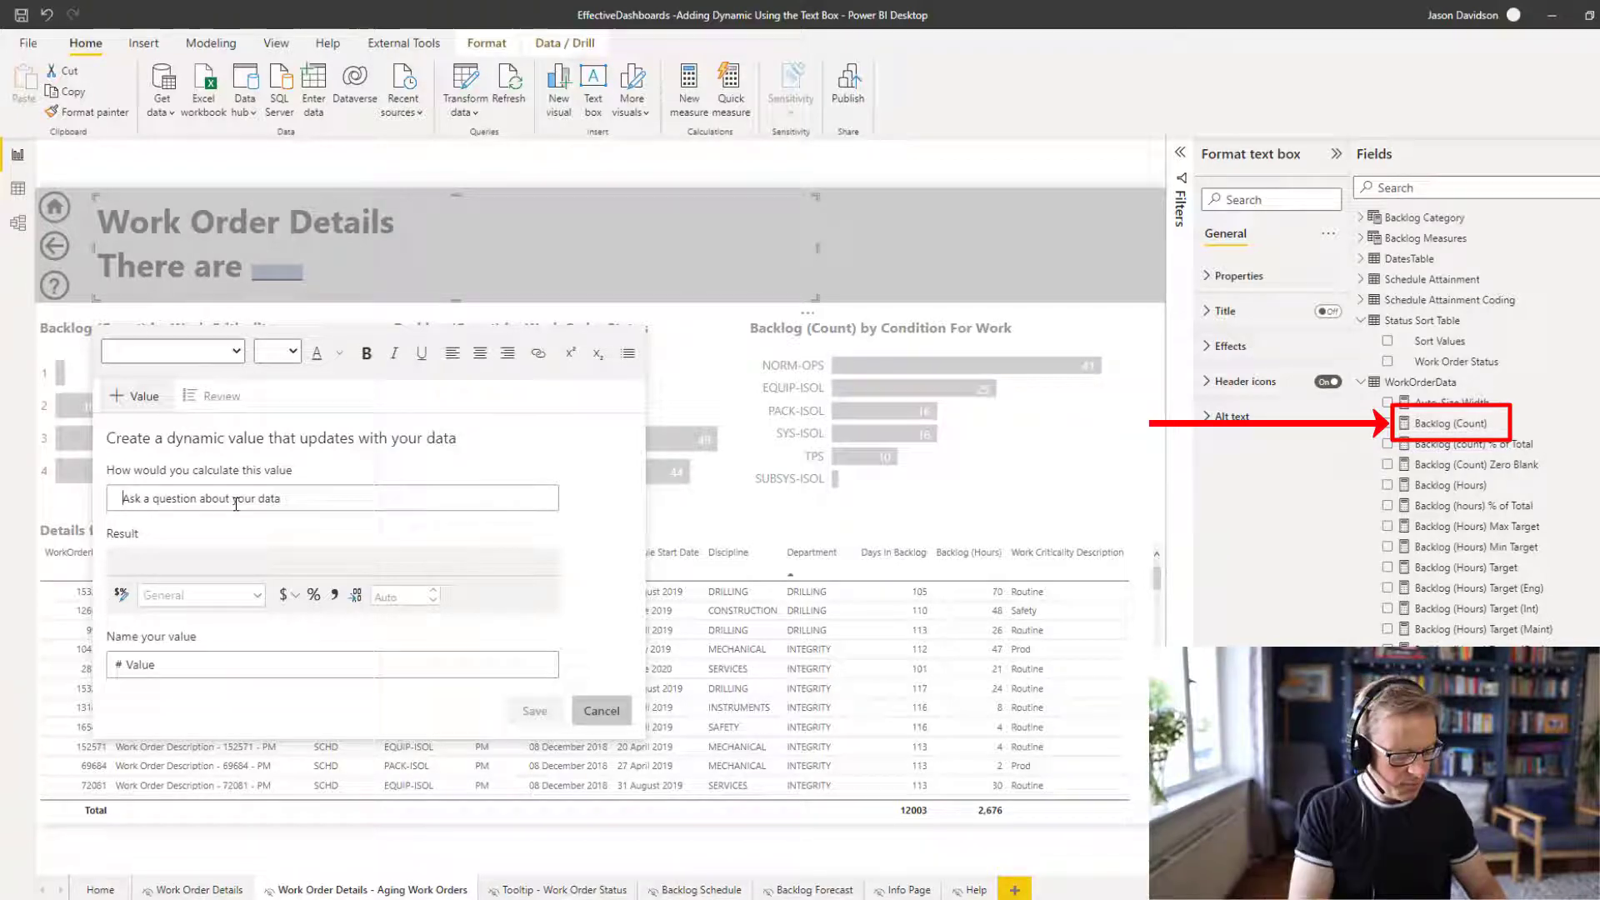
Insert a dynamic value from backlog (count), named Backlog (Count) and showing 109, after 'There are'
type("backog")
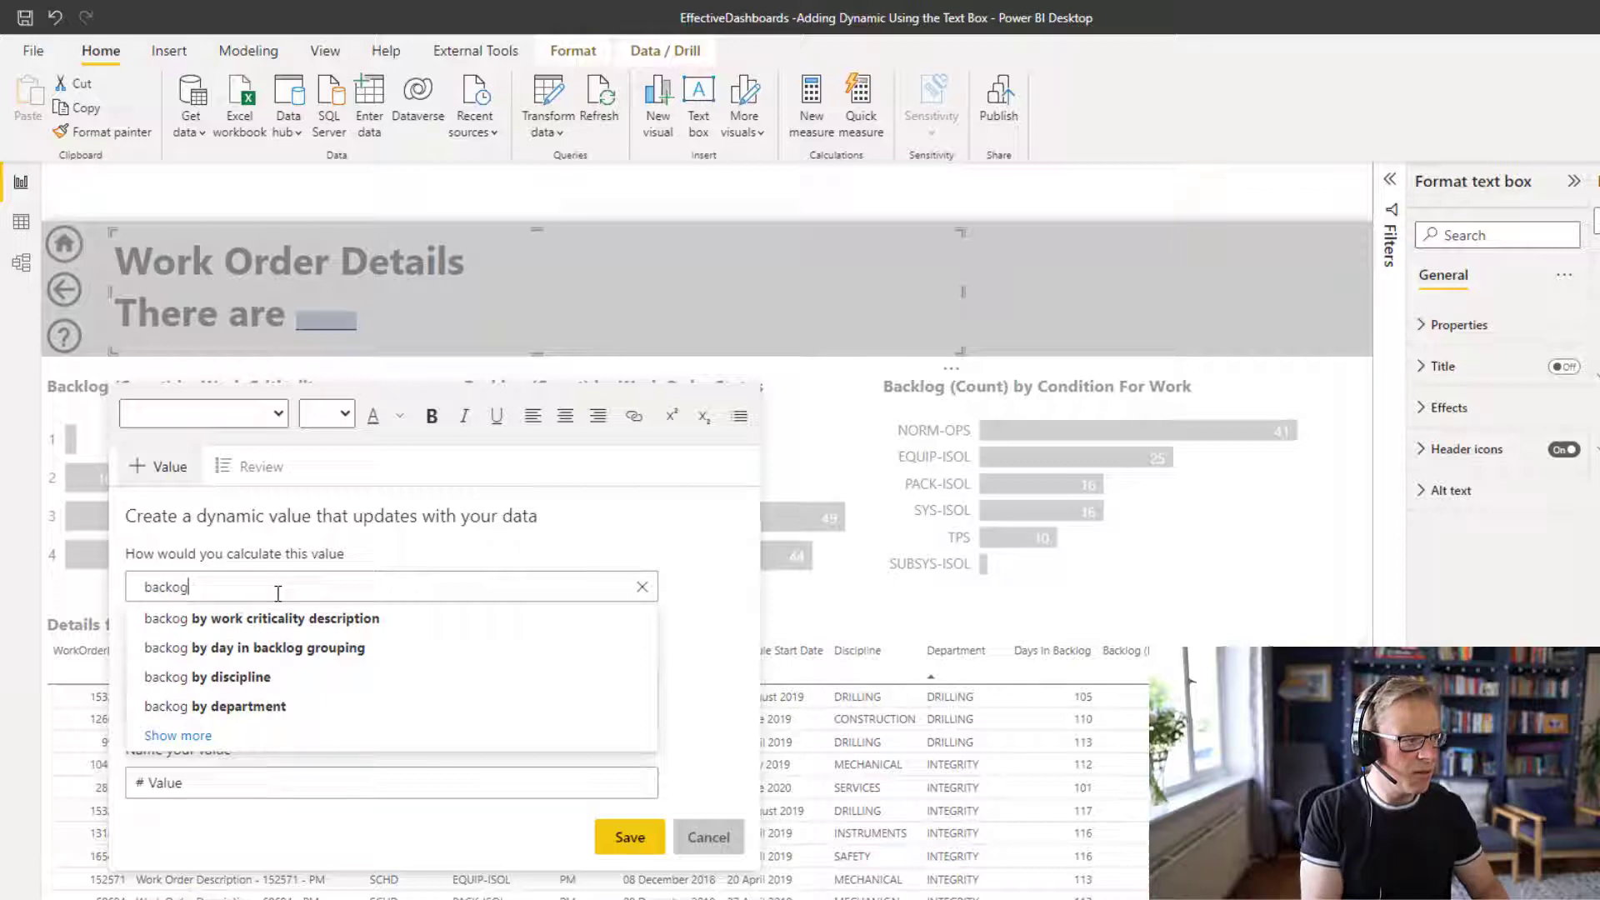
key("BackSpace")
key("BackSpace")
type("log ")
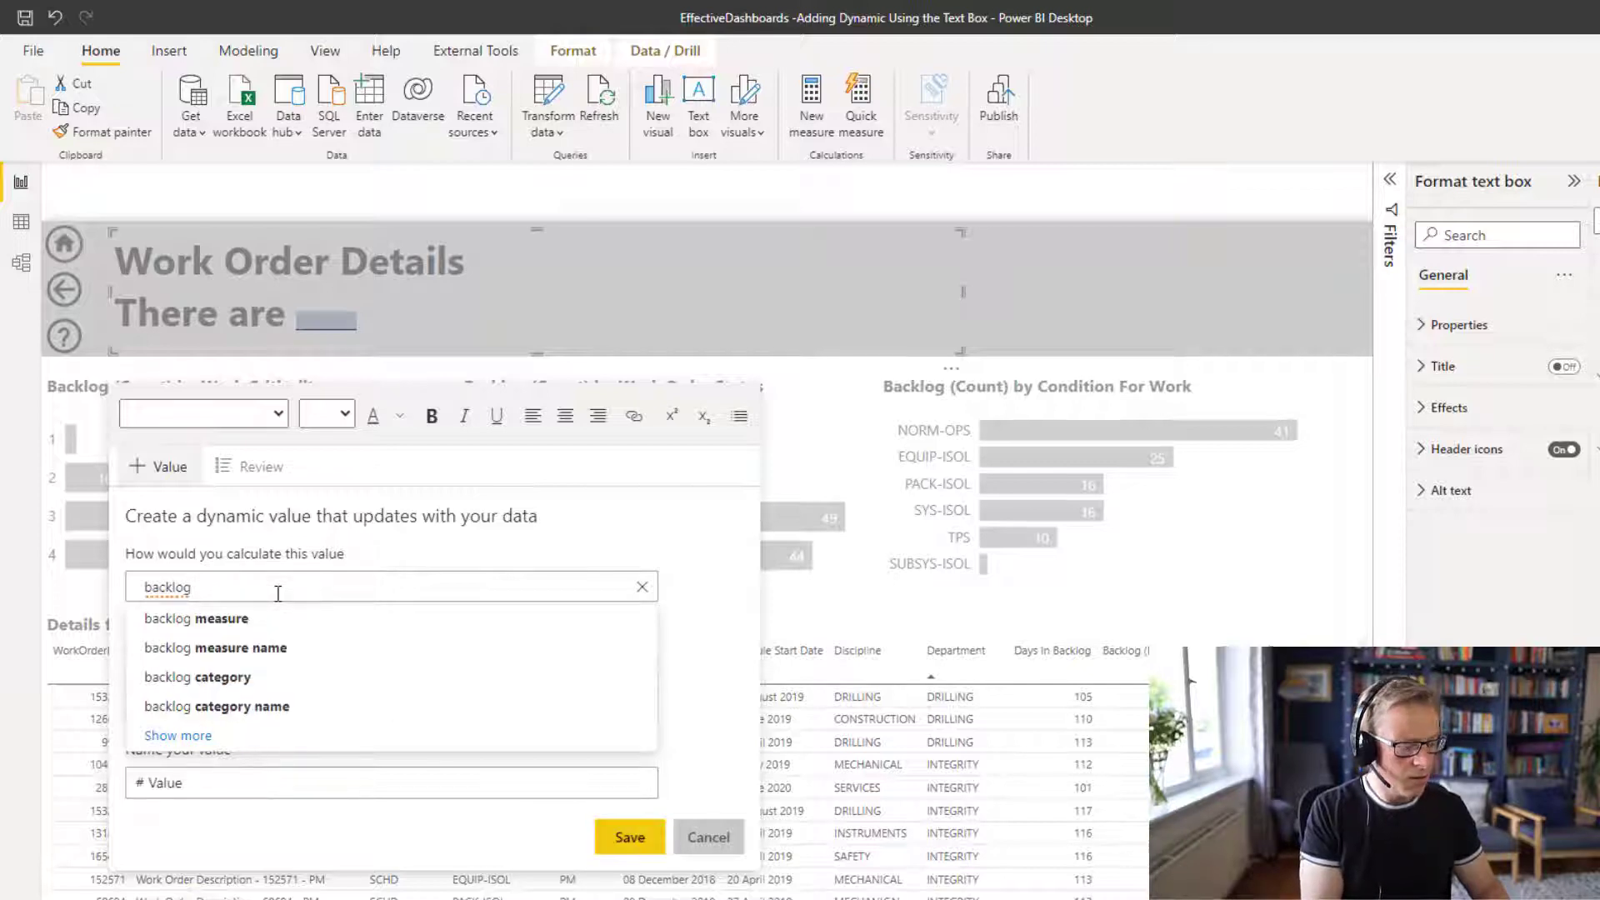
type("(c")
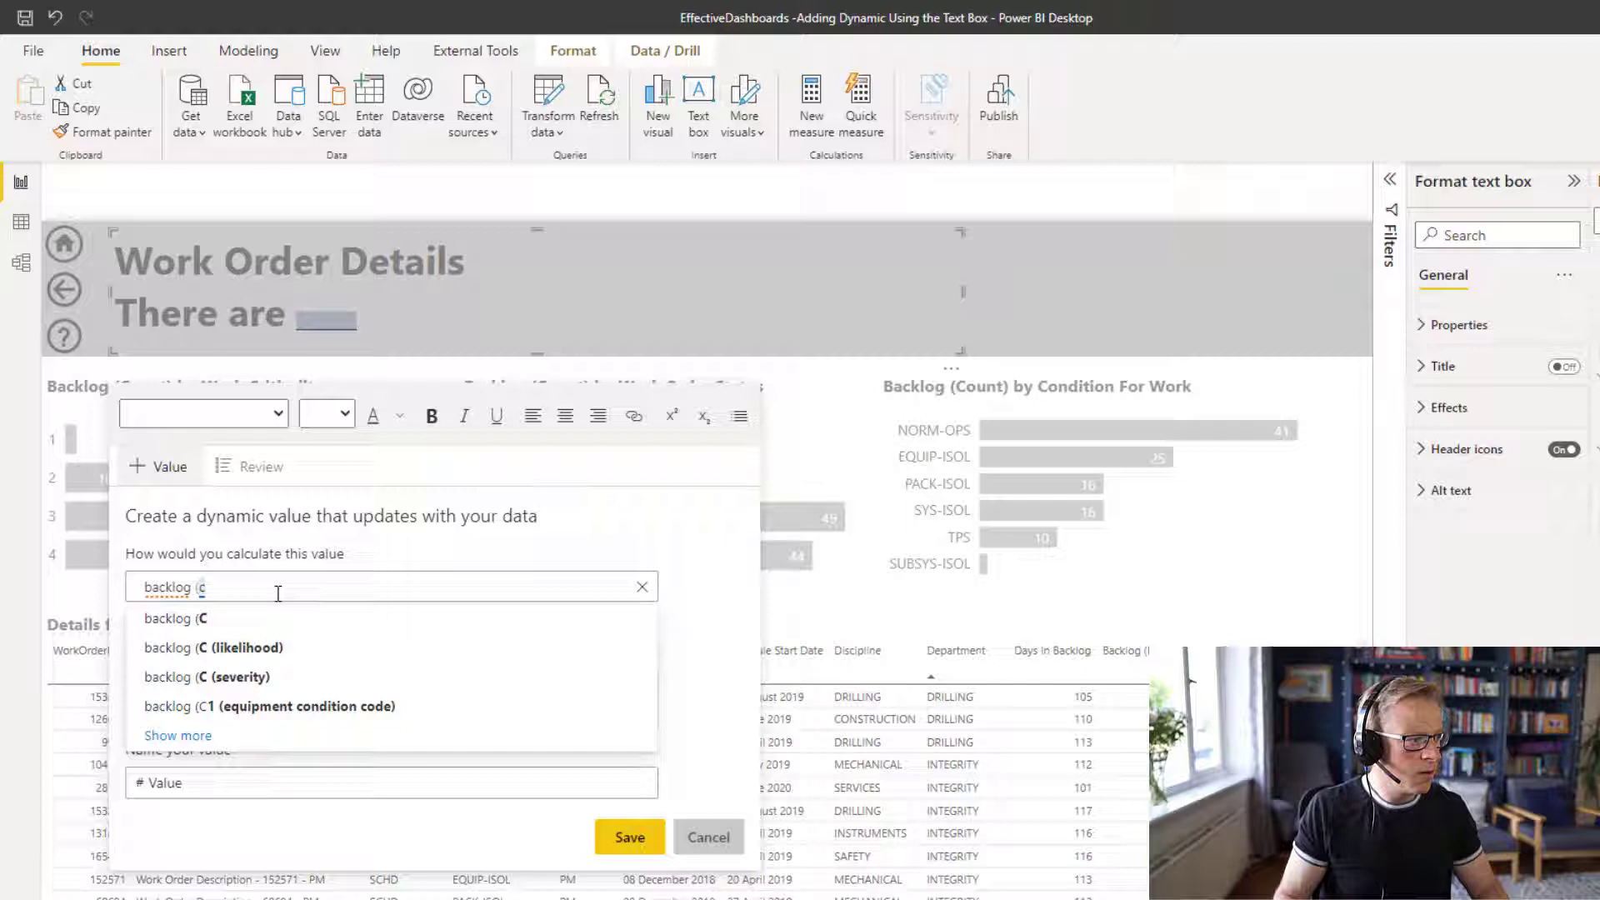
type("oun")
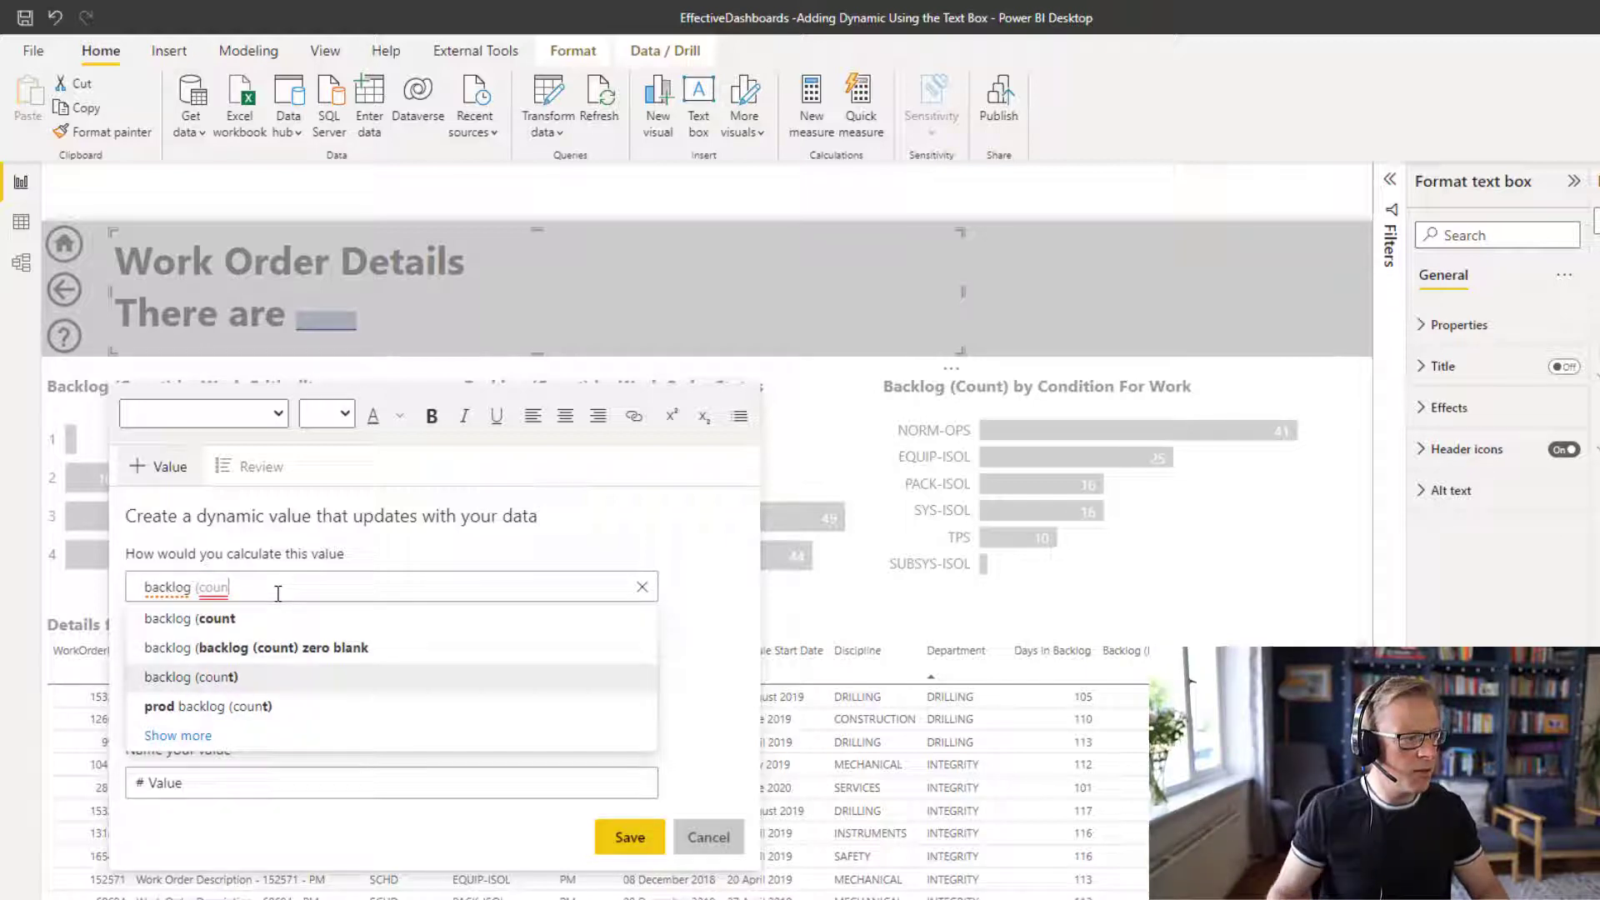
left_click(229, 679)
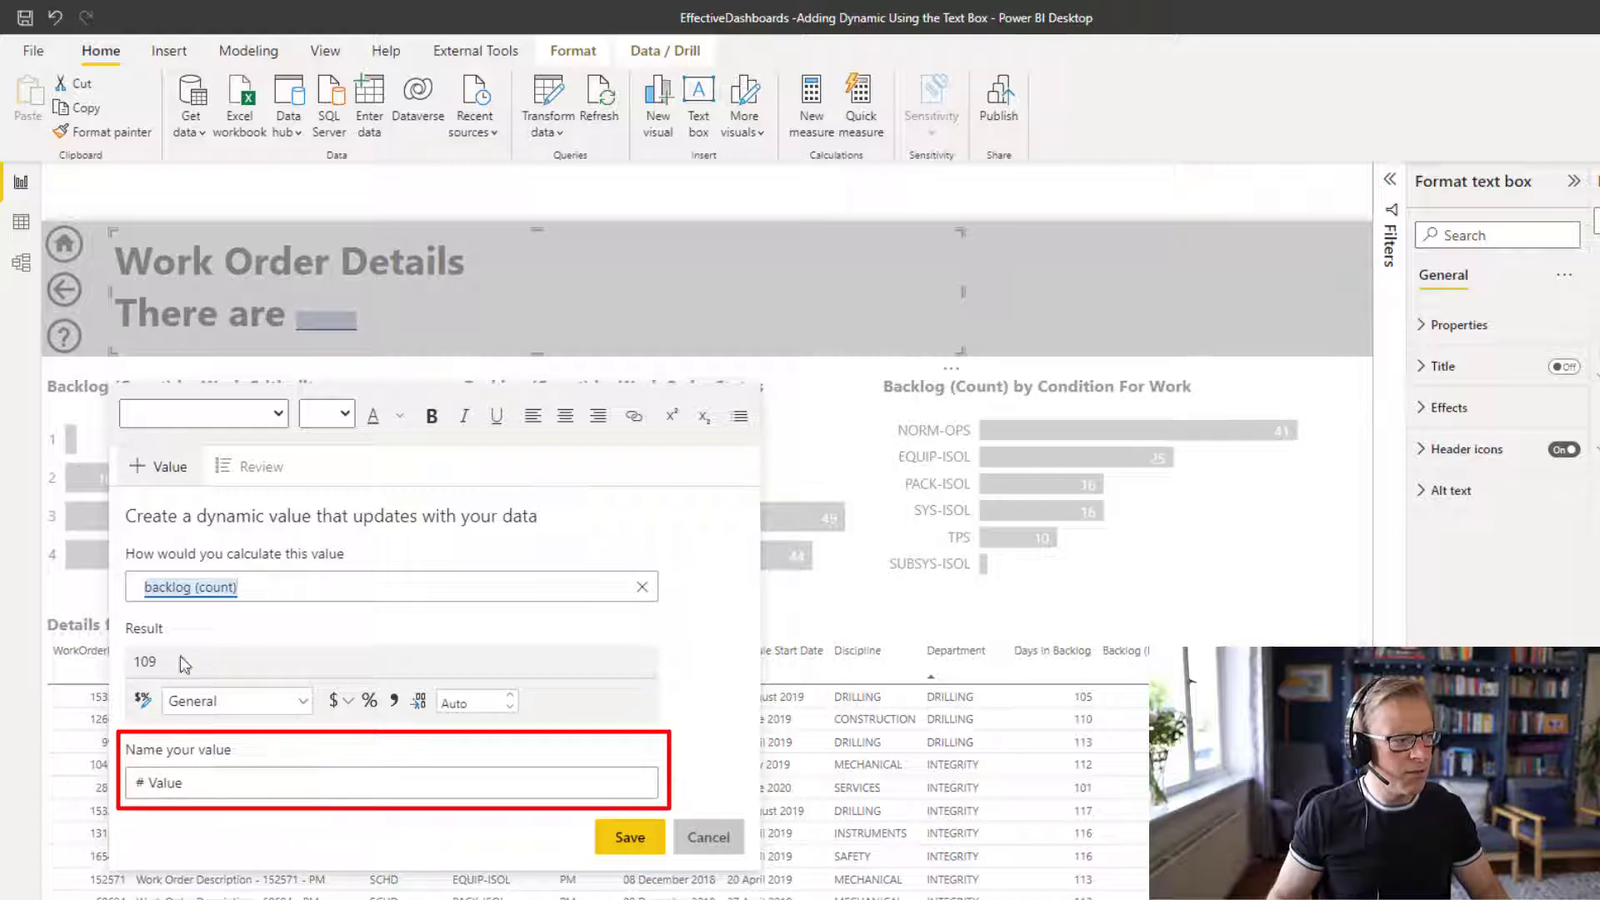
left_click(337, 766)
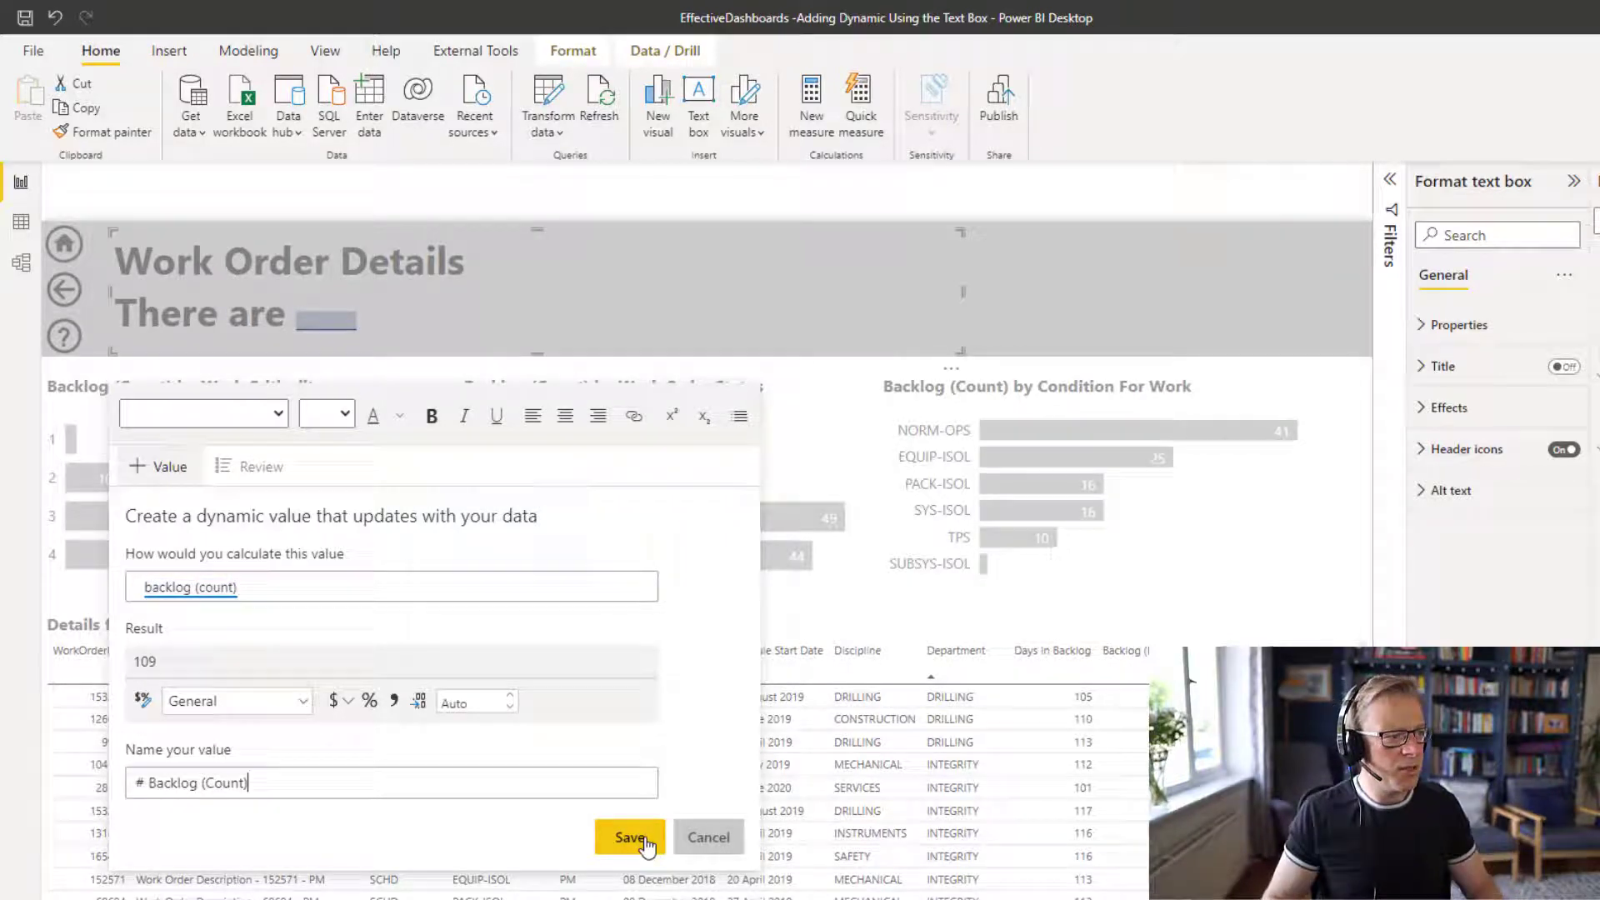
left_click(630, 837)
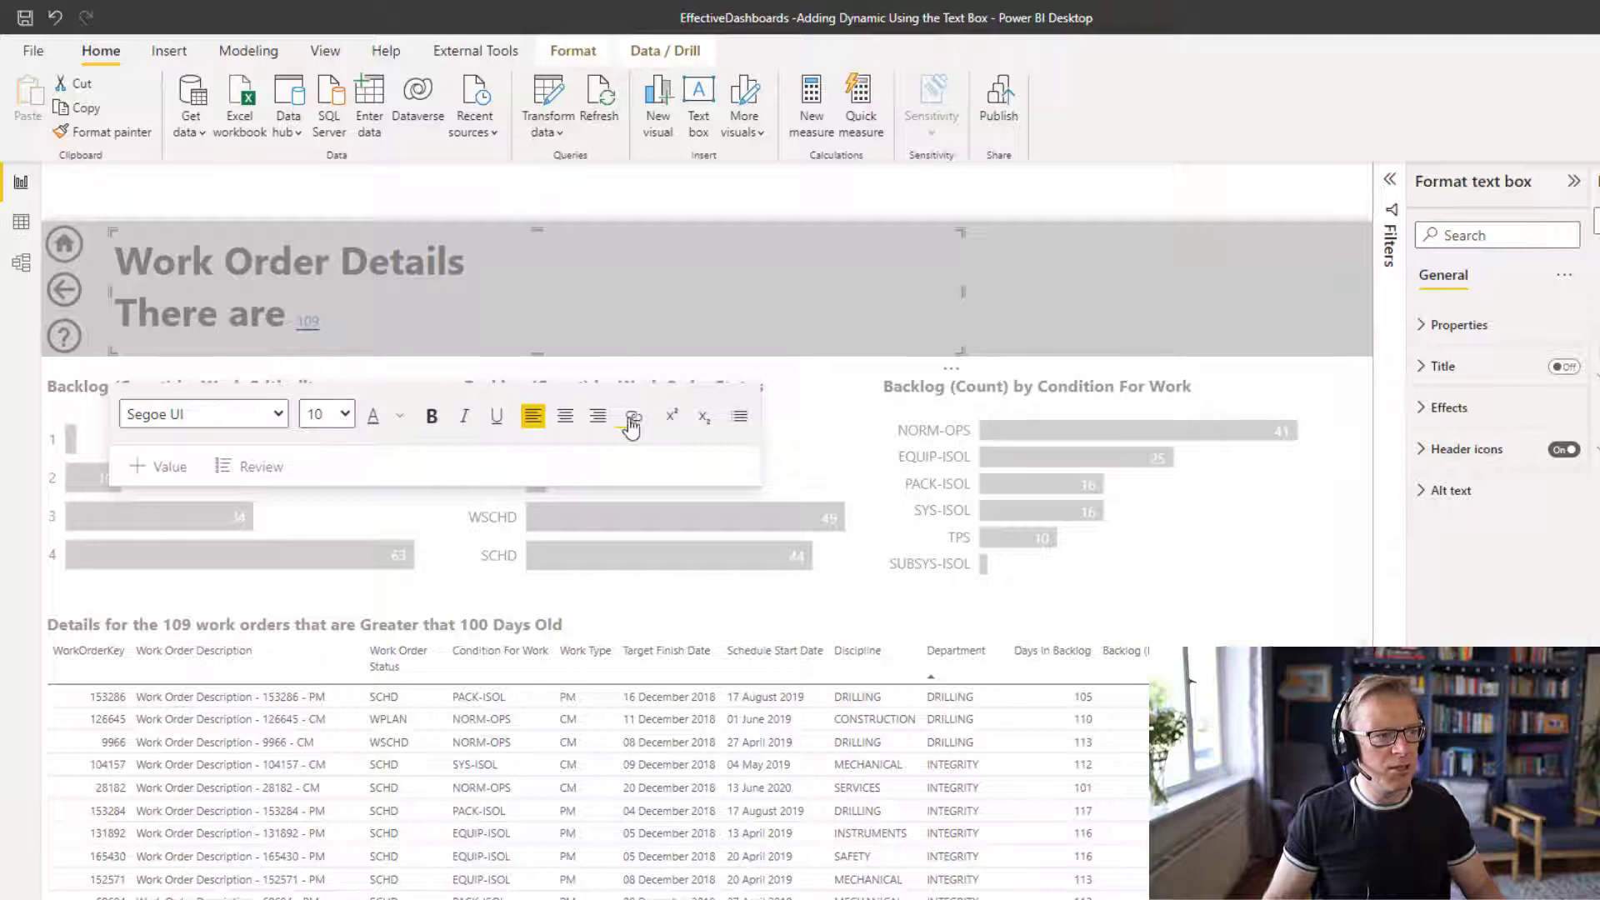
Set the whole 'There are 109' line to font size 14 and grey
triple_click(332, 327)
left_click(345, 414)
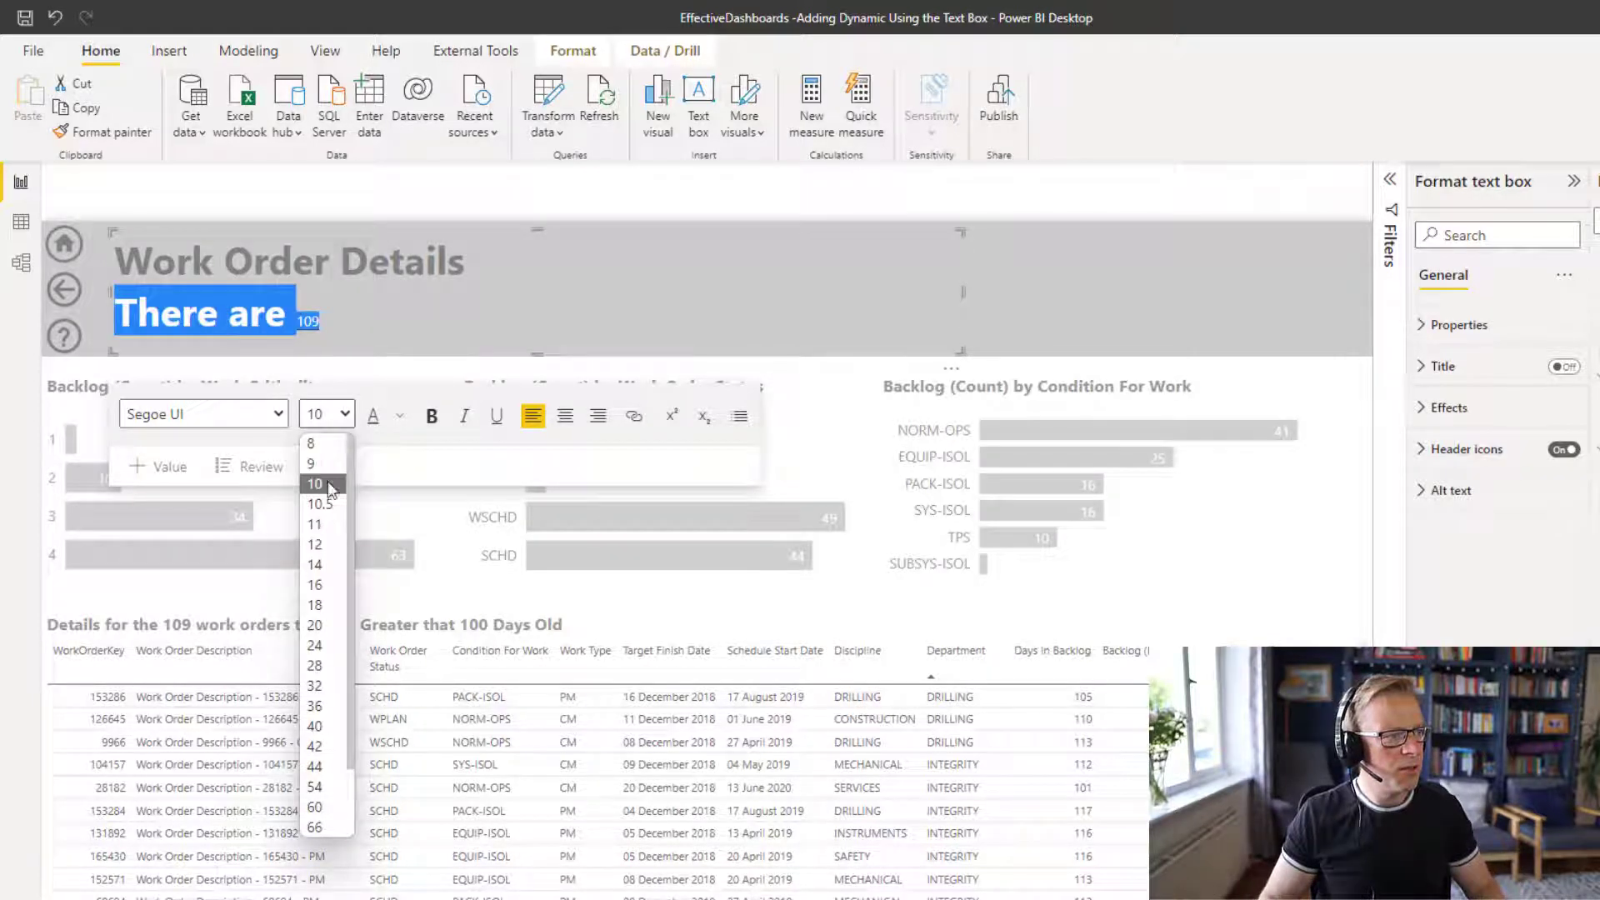
left_click(330, 579)
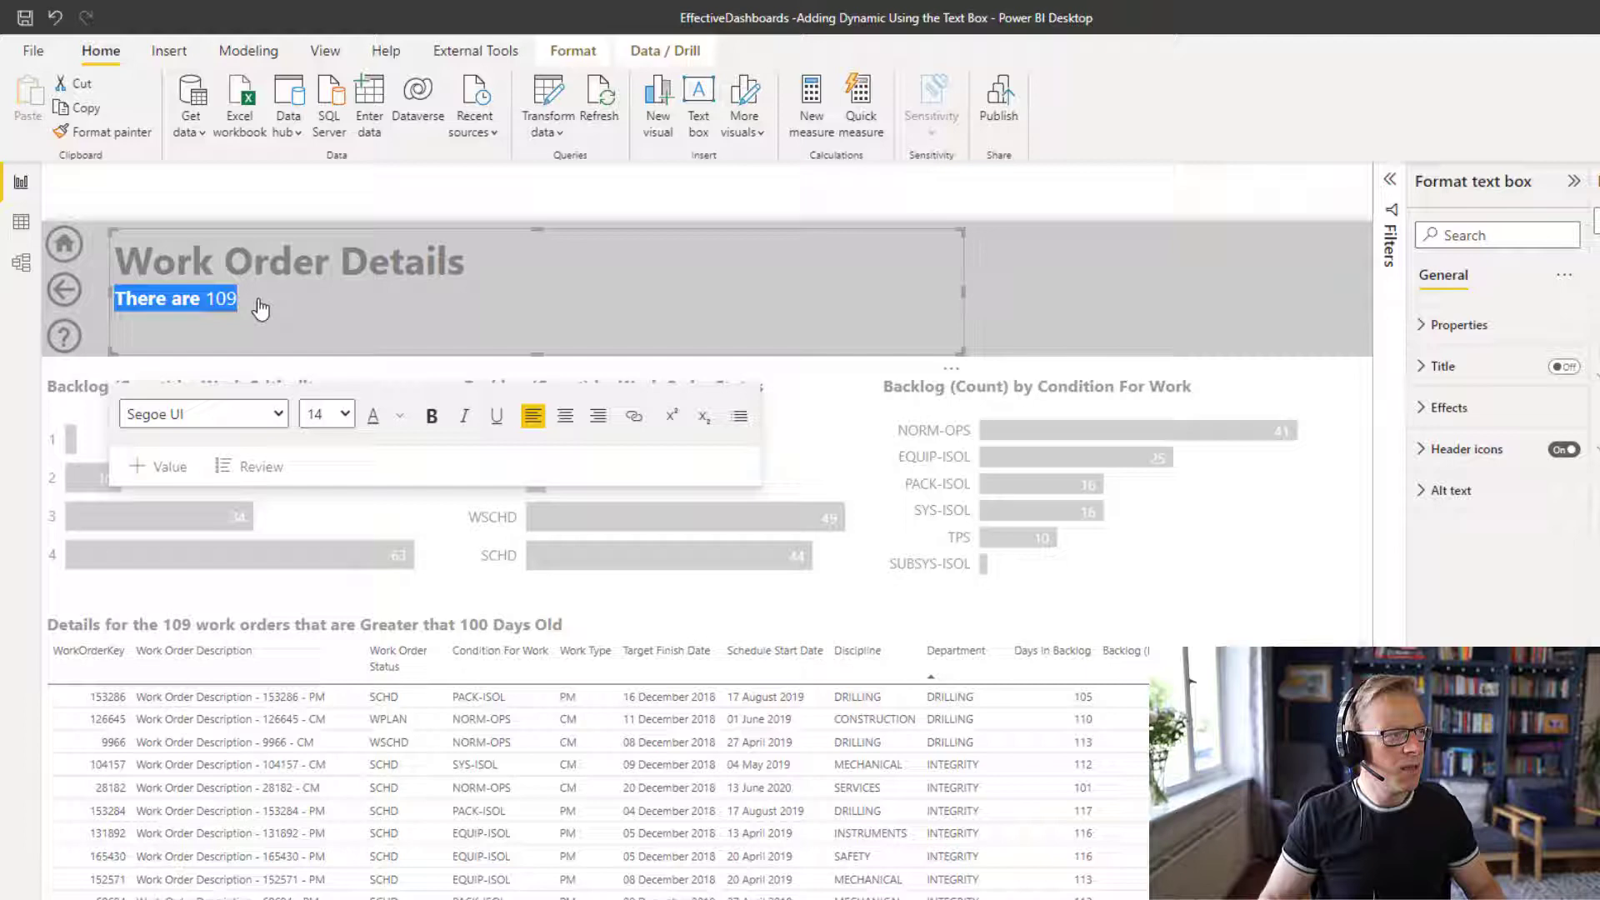
left_click(401, 421)
left_click(422, 632)
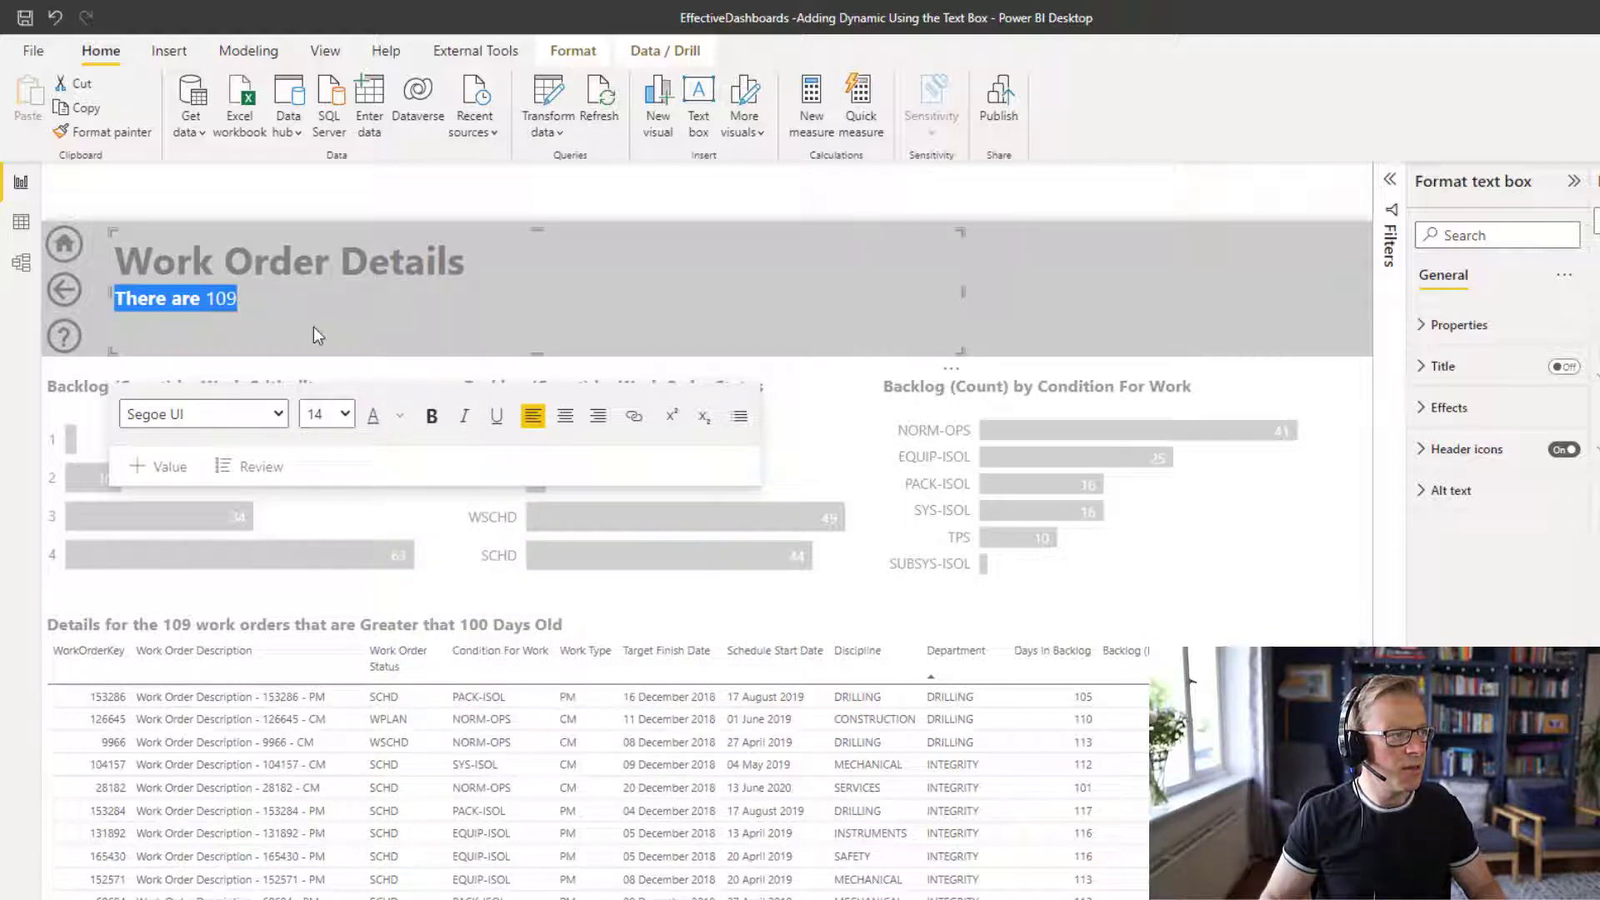
left_click(234, 305)
Remove bold from the second line and make only the 109 value bold
left_click_drag(247, 298, 118, 302)
left_click(250, 305)
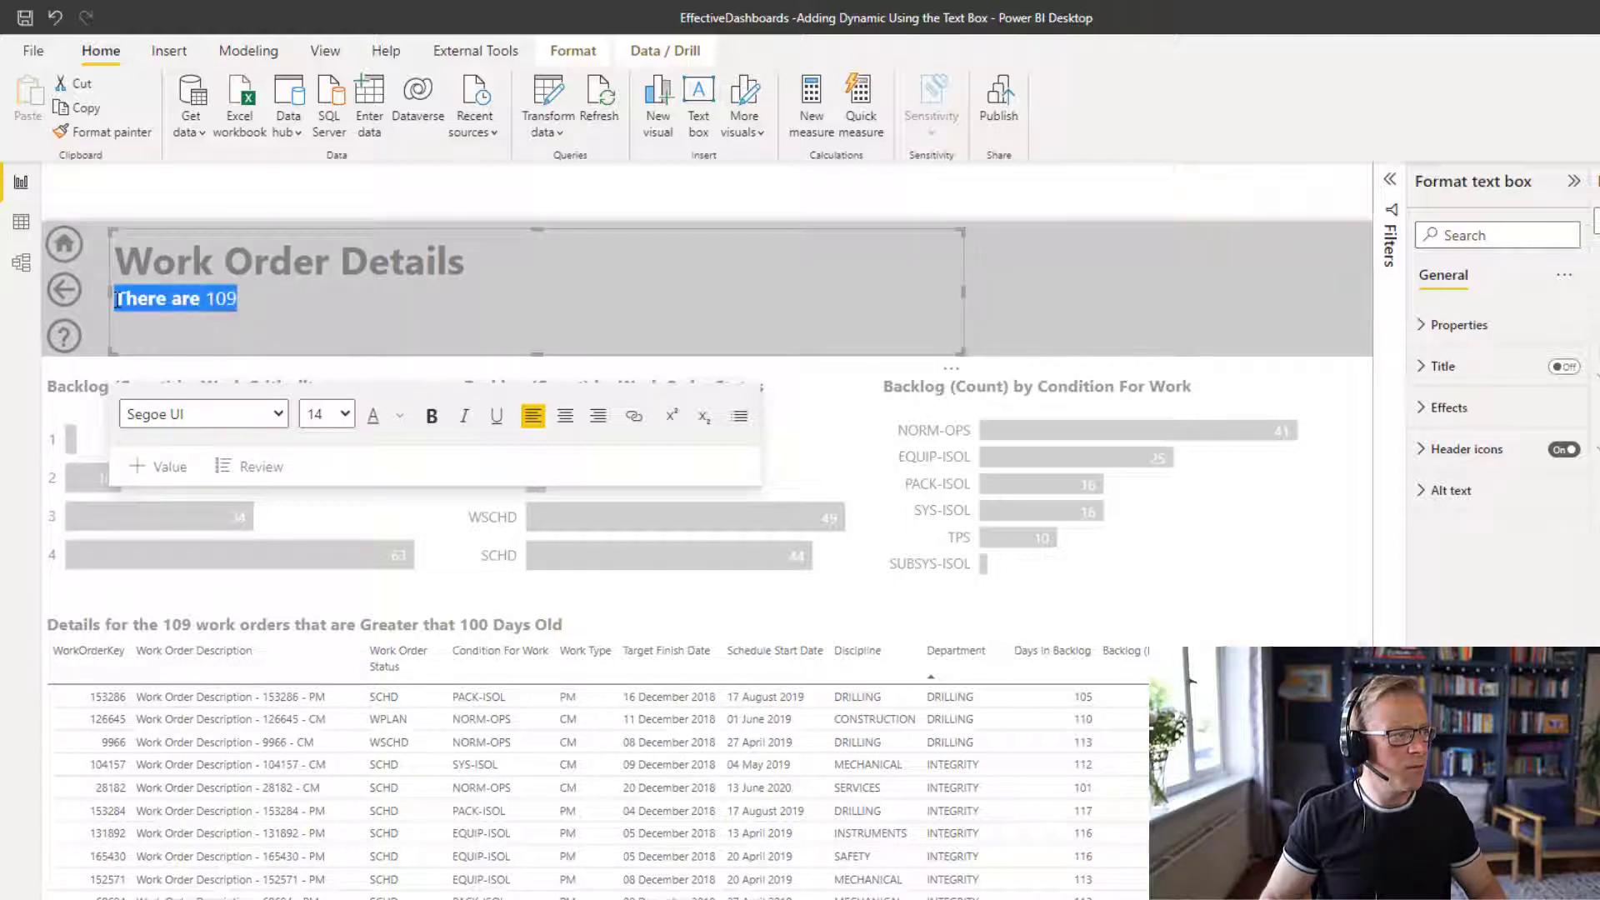
left_click(431, 417)
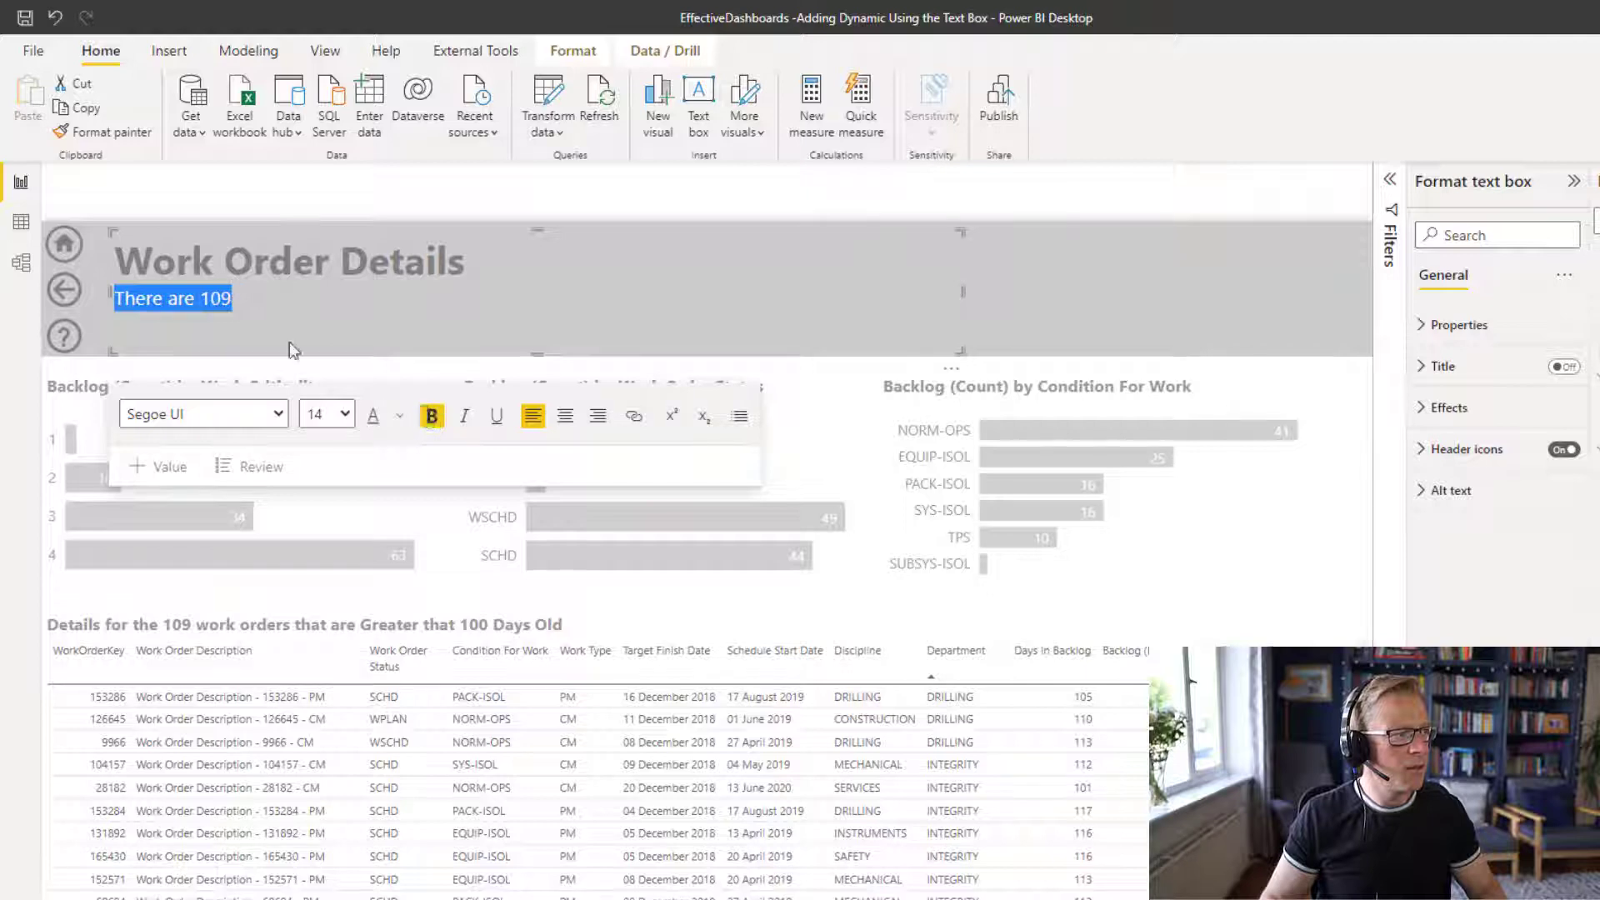
left_click(241, 296)
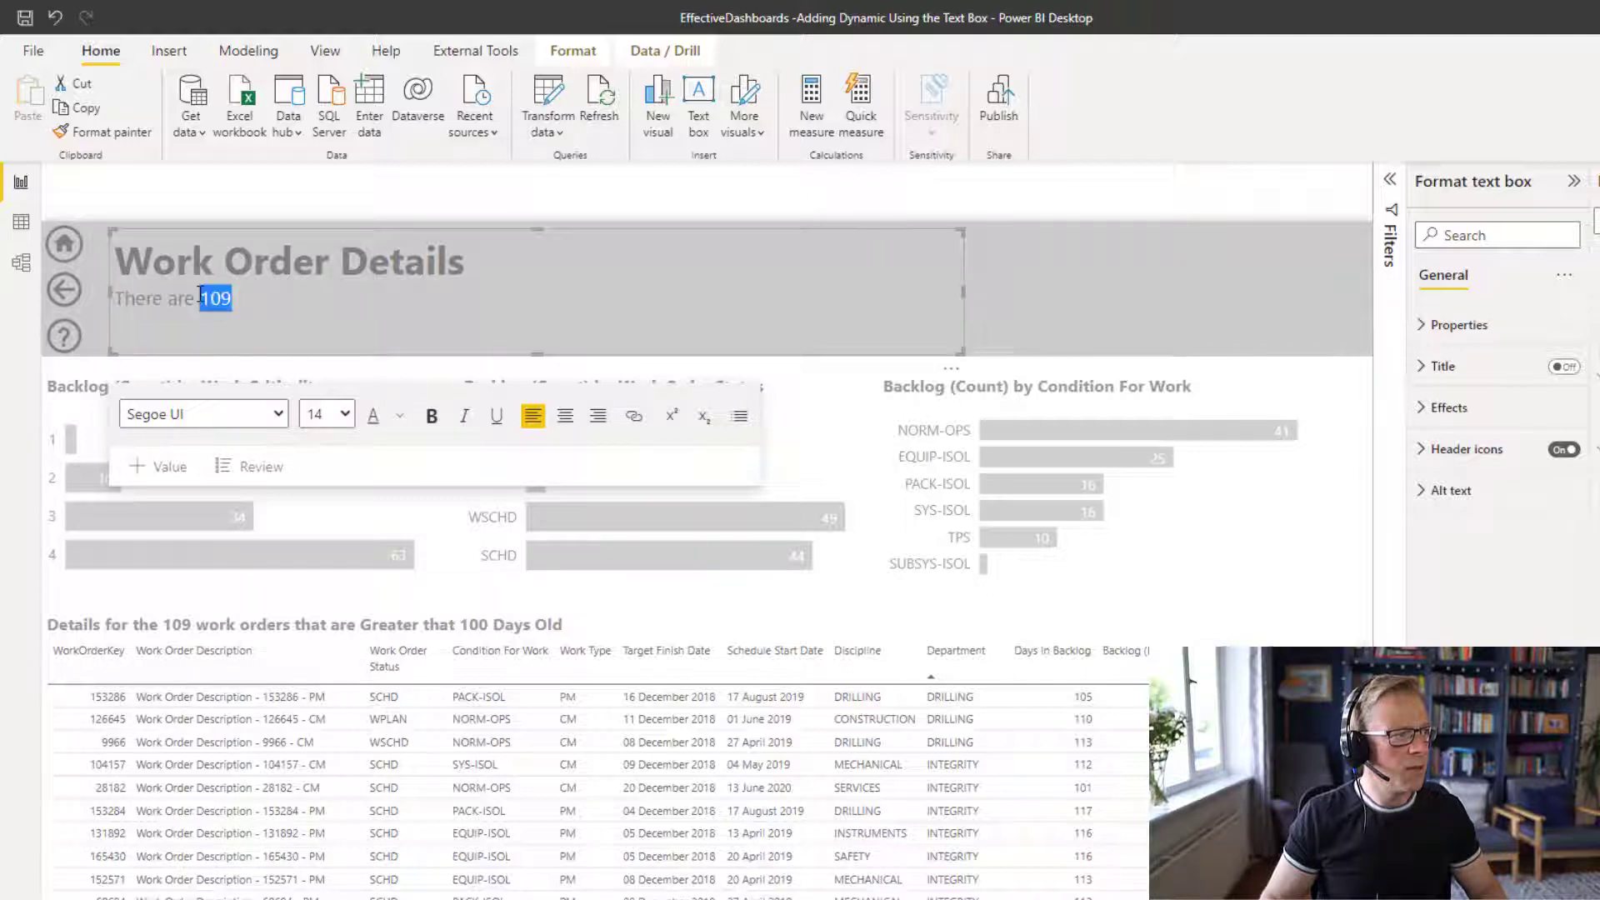
left_click(430, 416)
left_click(267, 294)
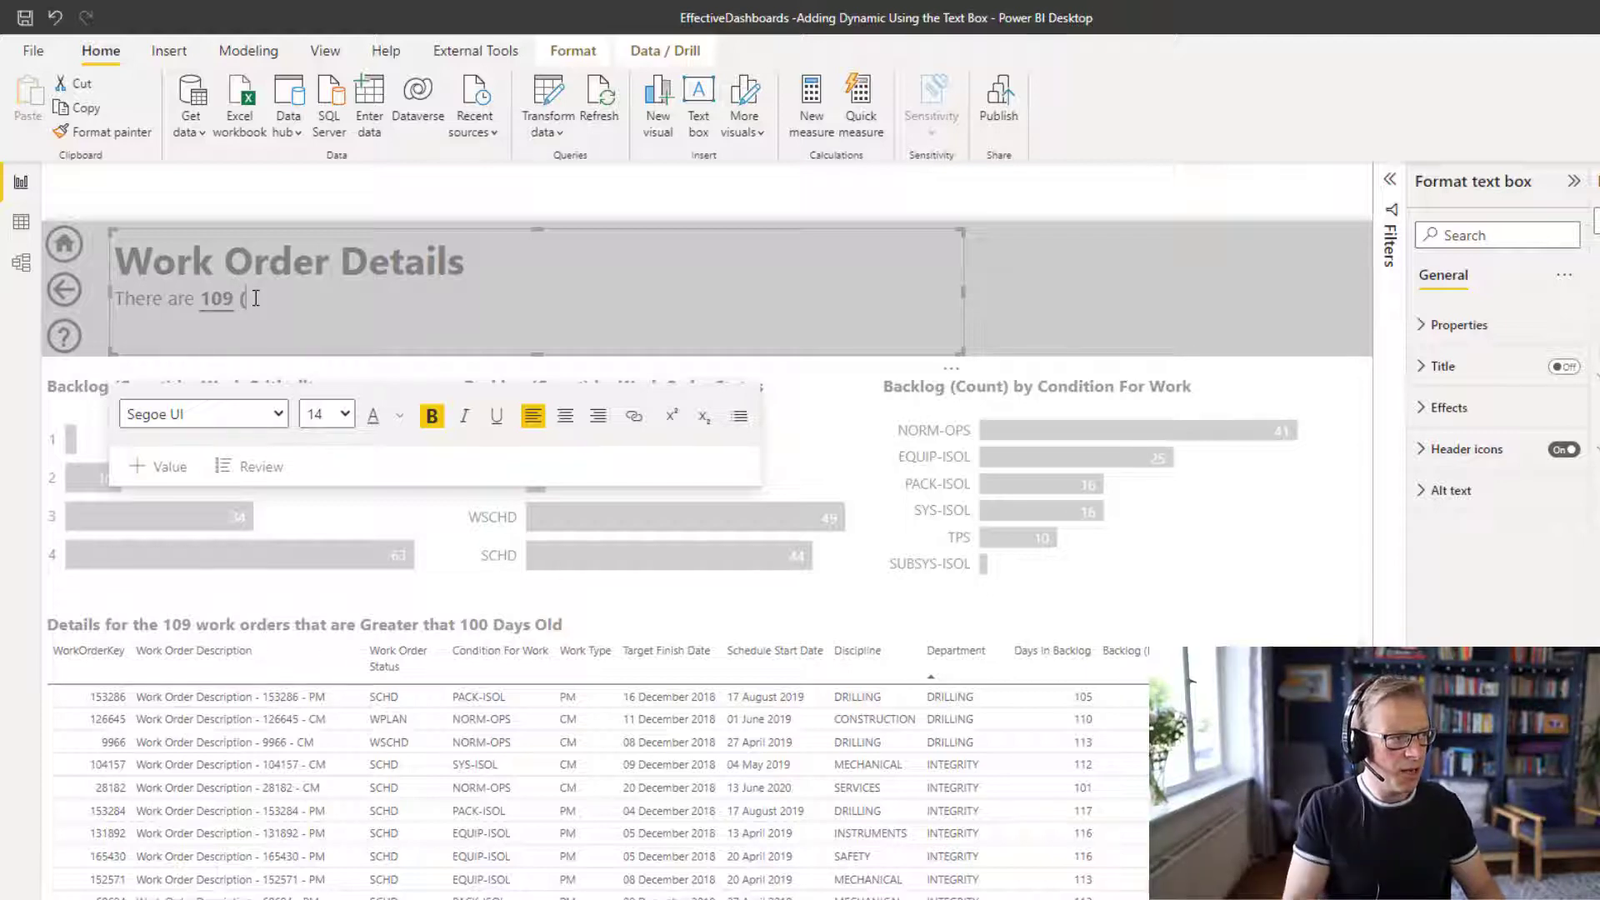
Insert a dynamic backlog (Hours) value named Backlog Hours, showing 2,676, after the 109
left_click(166, 471)
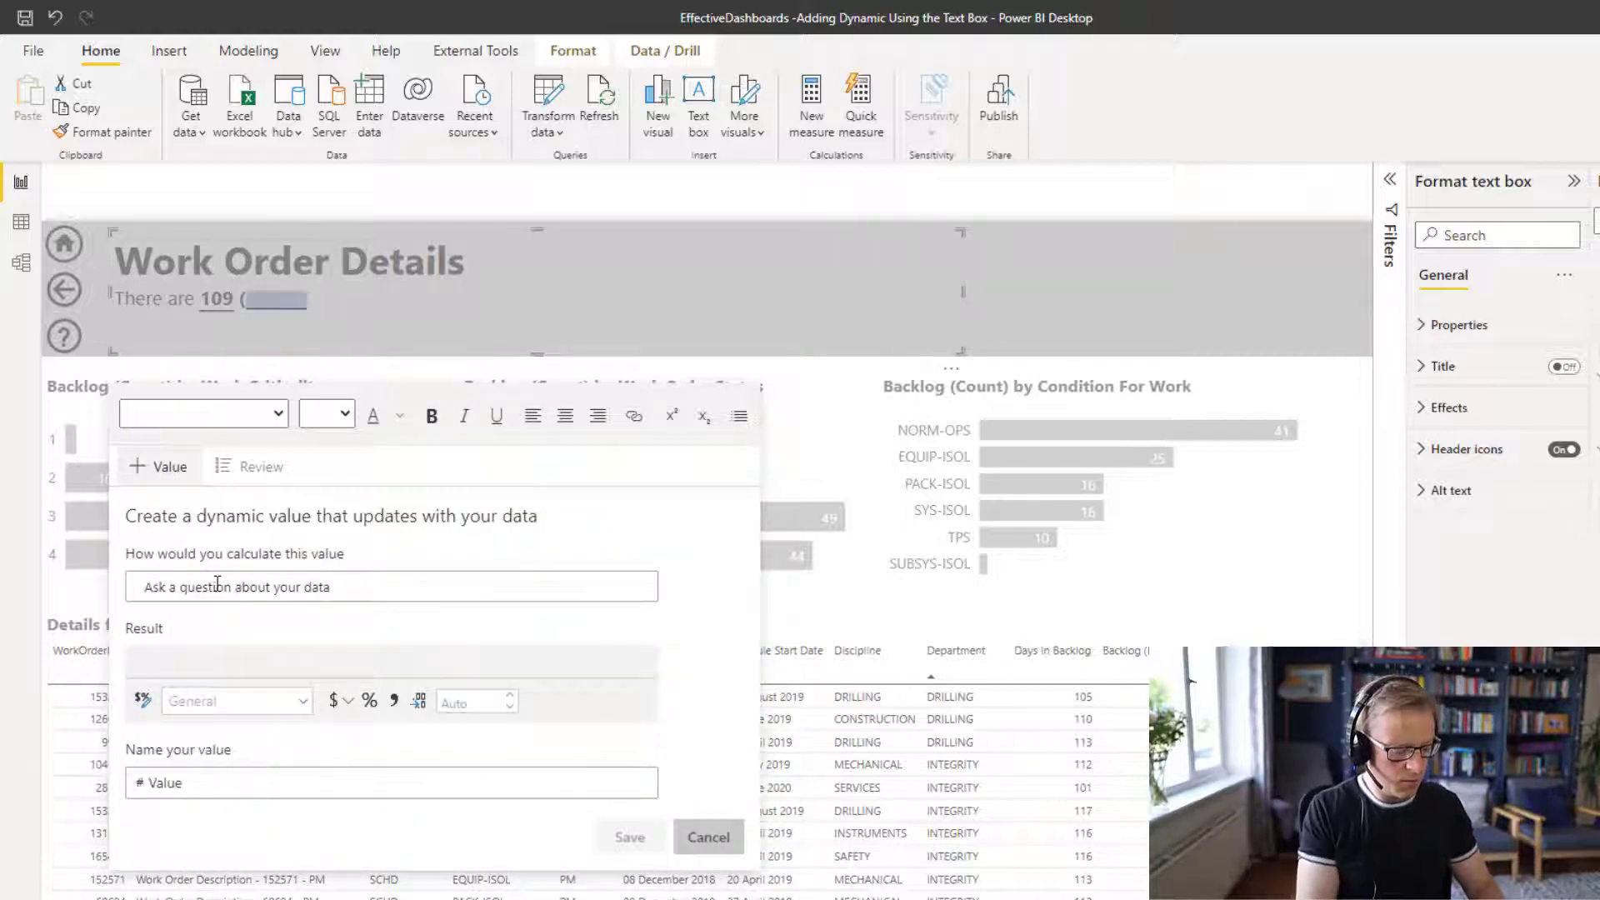
type("backog")
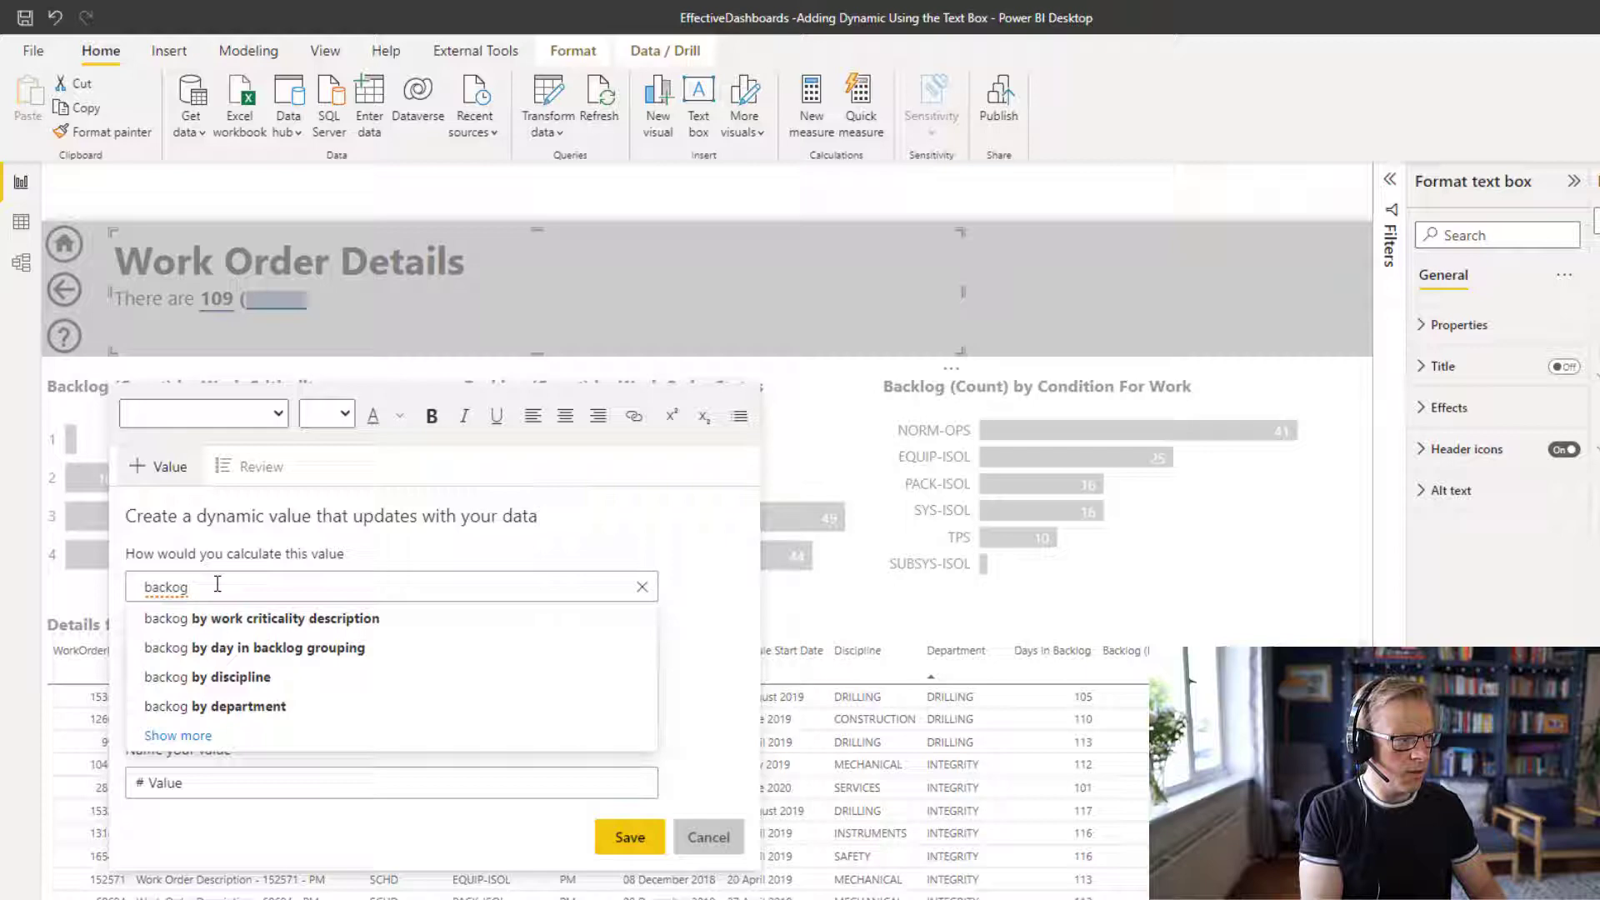
type(" (hour")
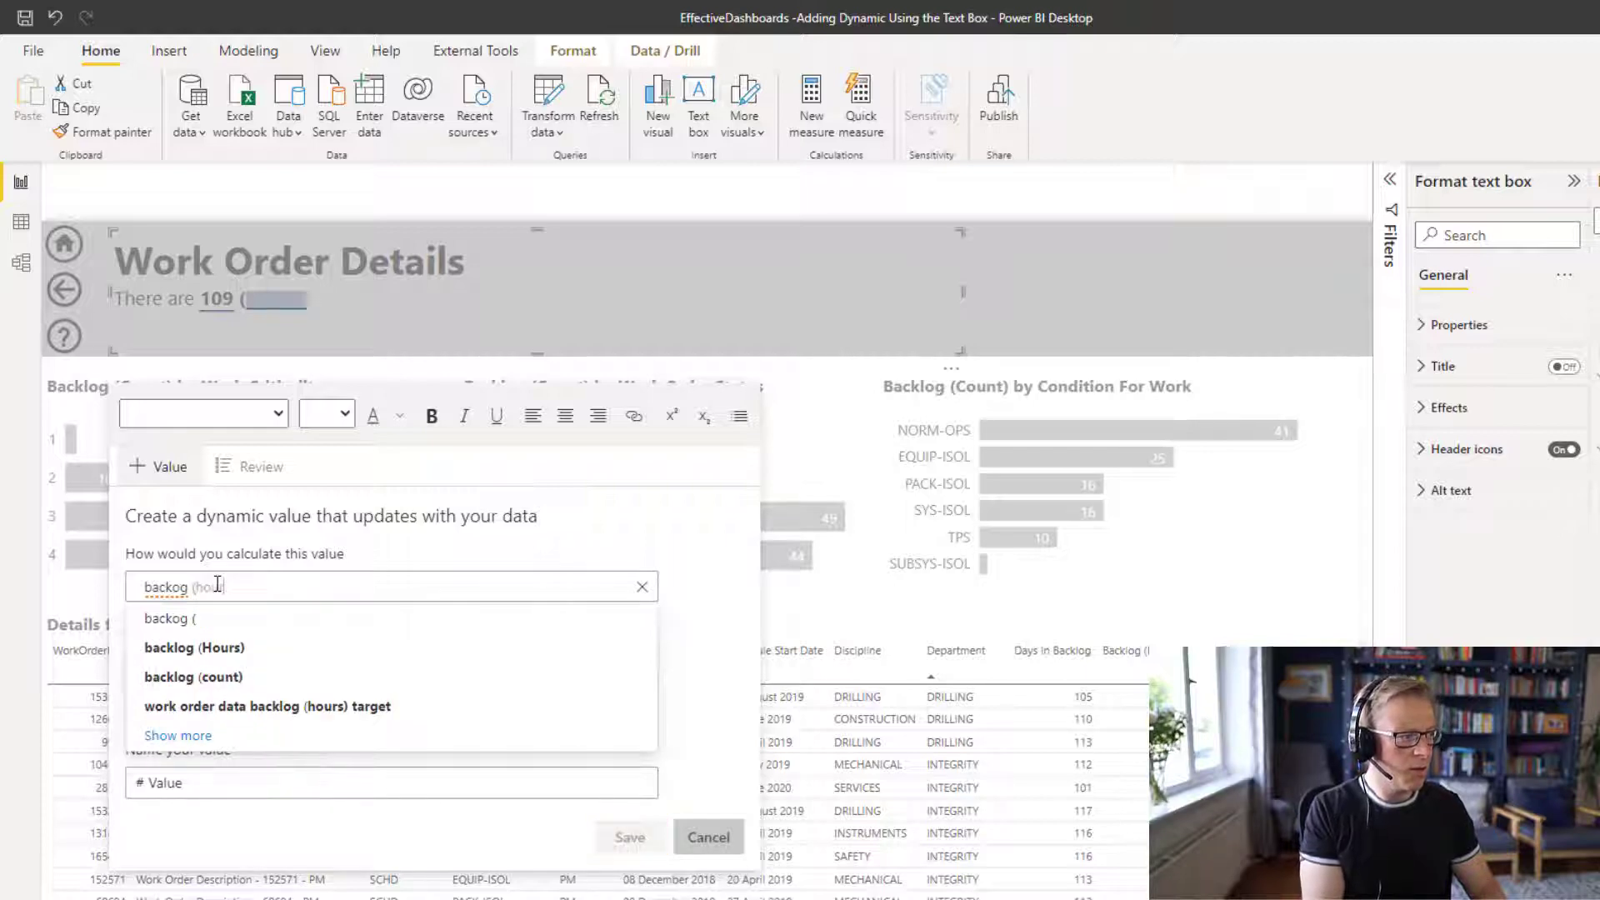
left_click(195, 647)
left_click(341, 796)
key("BackSpace")
key("BackSpace")
key("BackSpace")
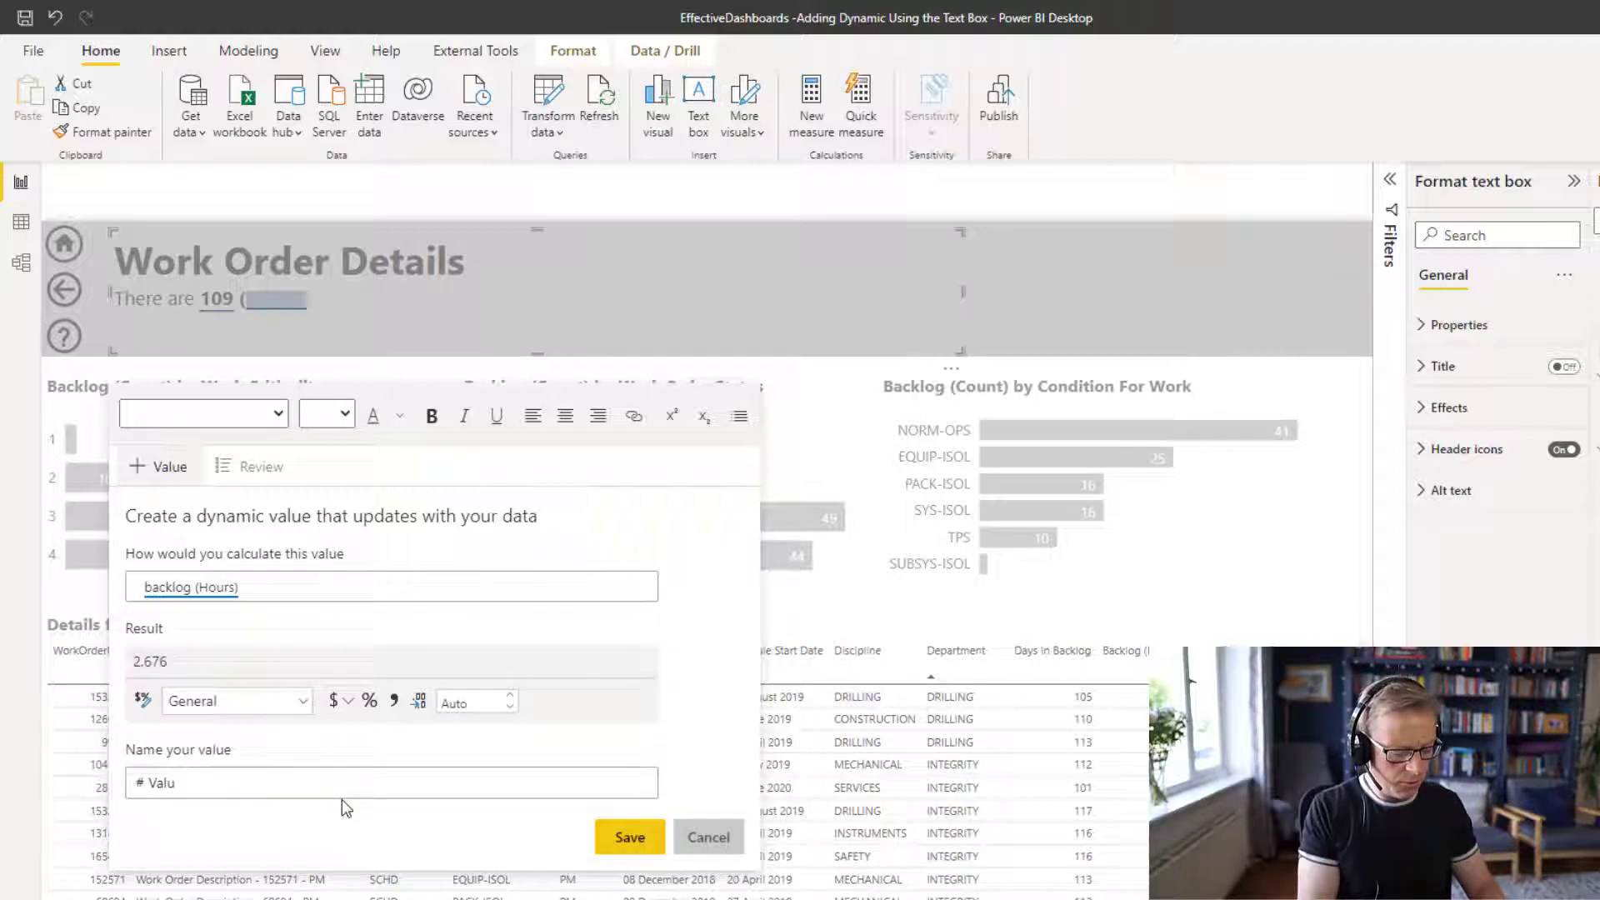
key("BackSpace")
key("BackSpace")
type("Backlog Hours")
left_click(630, 836)
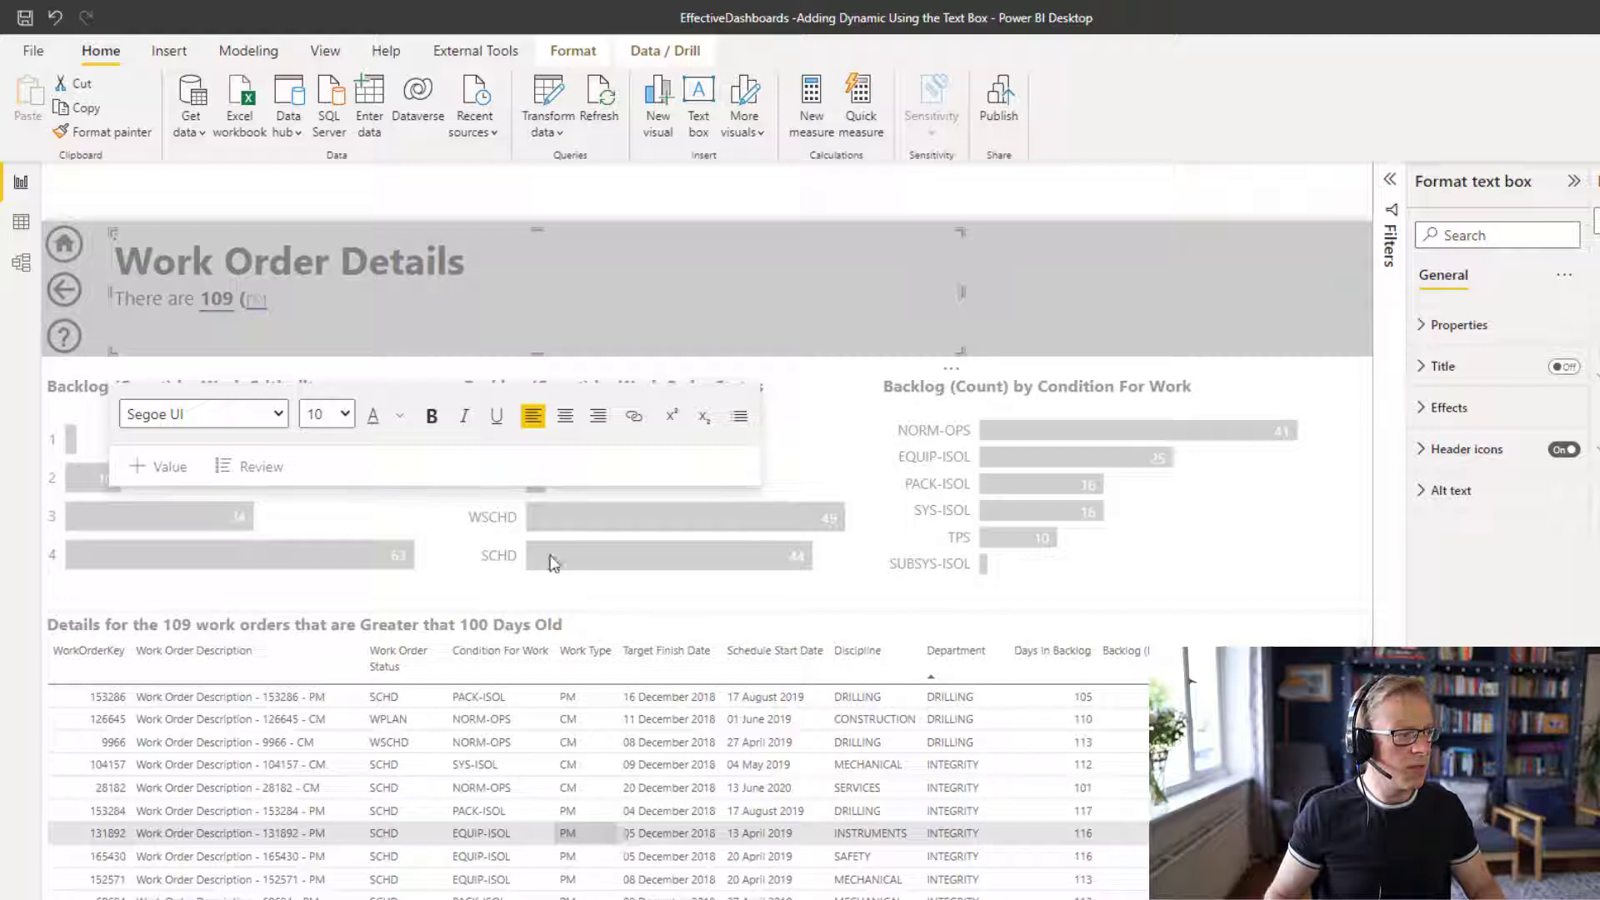
Set the 2,676 value to size 14 and finish the line with 'hours that have been in backlog'
double_click(263, 304)
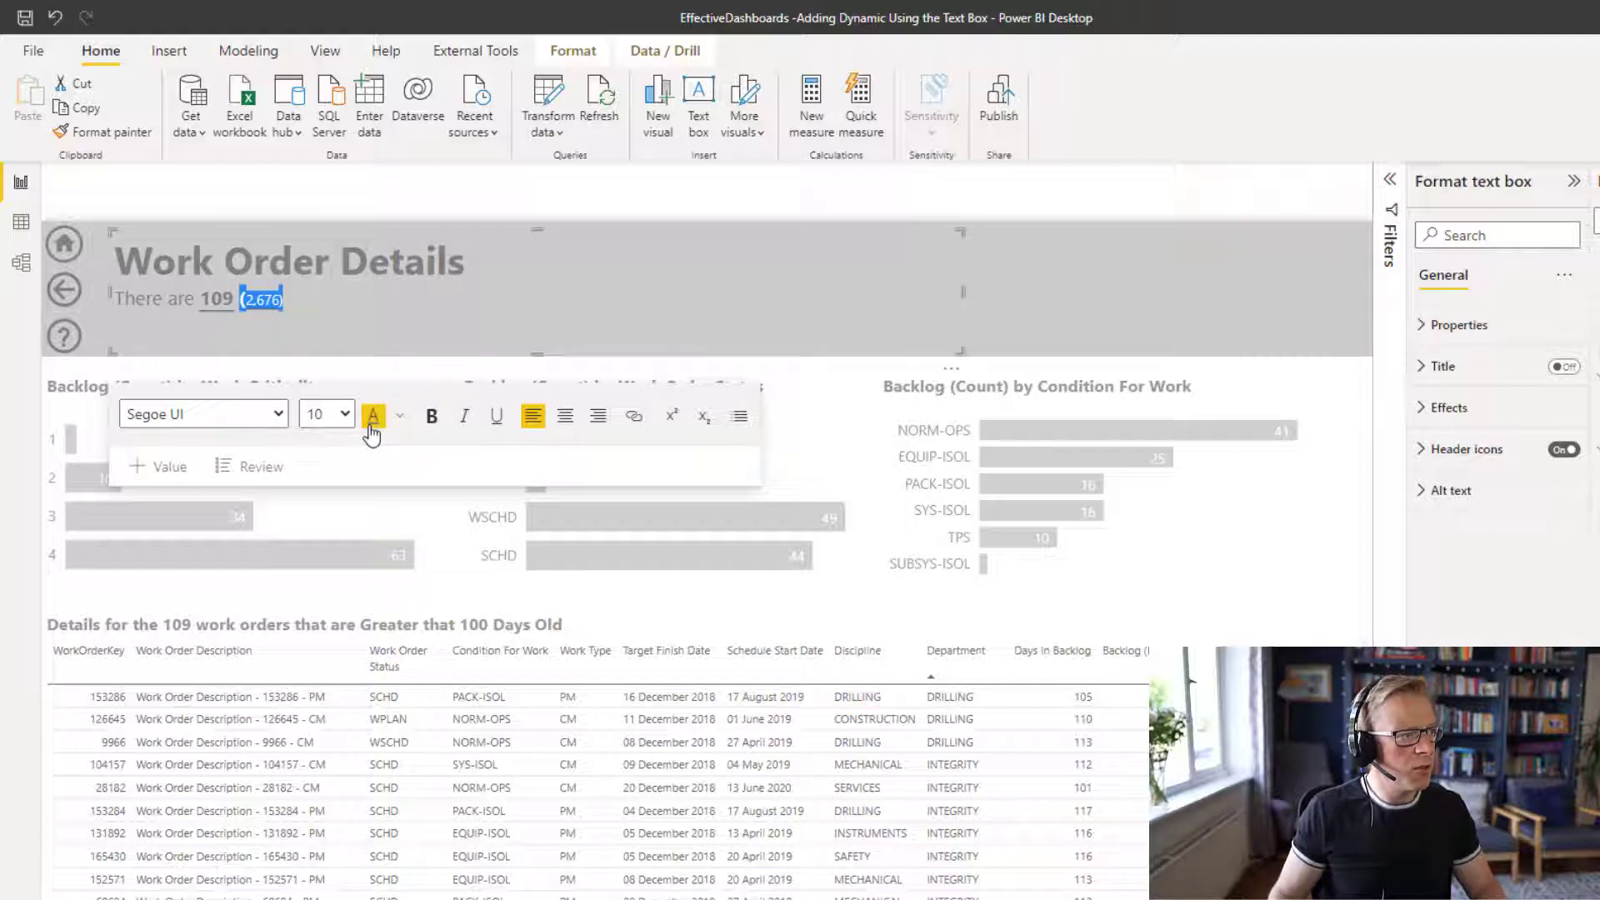
left_click(342, 414)
left_click(321, 537)
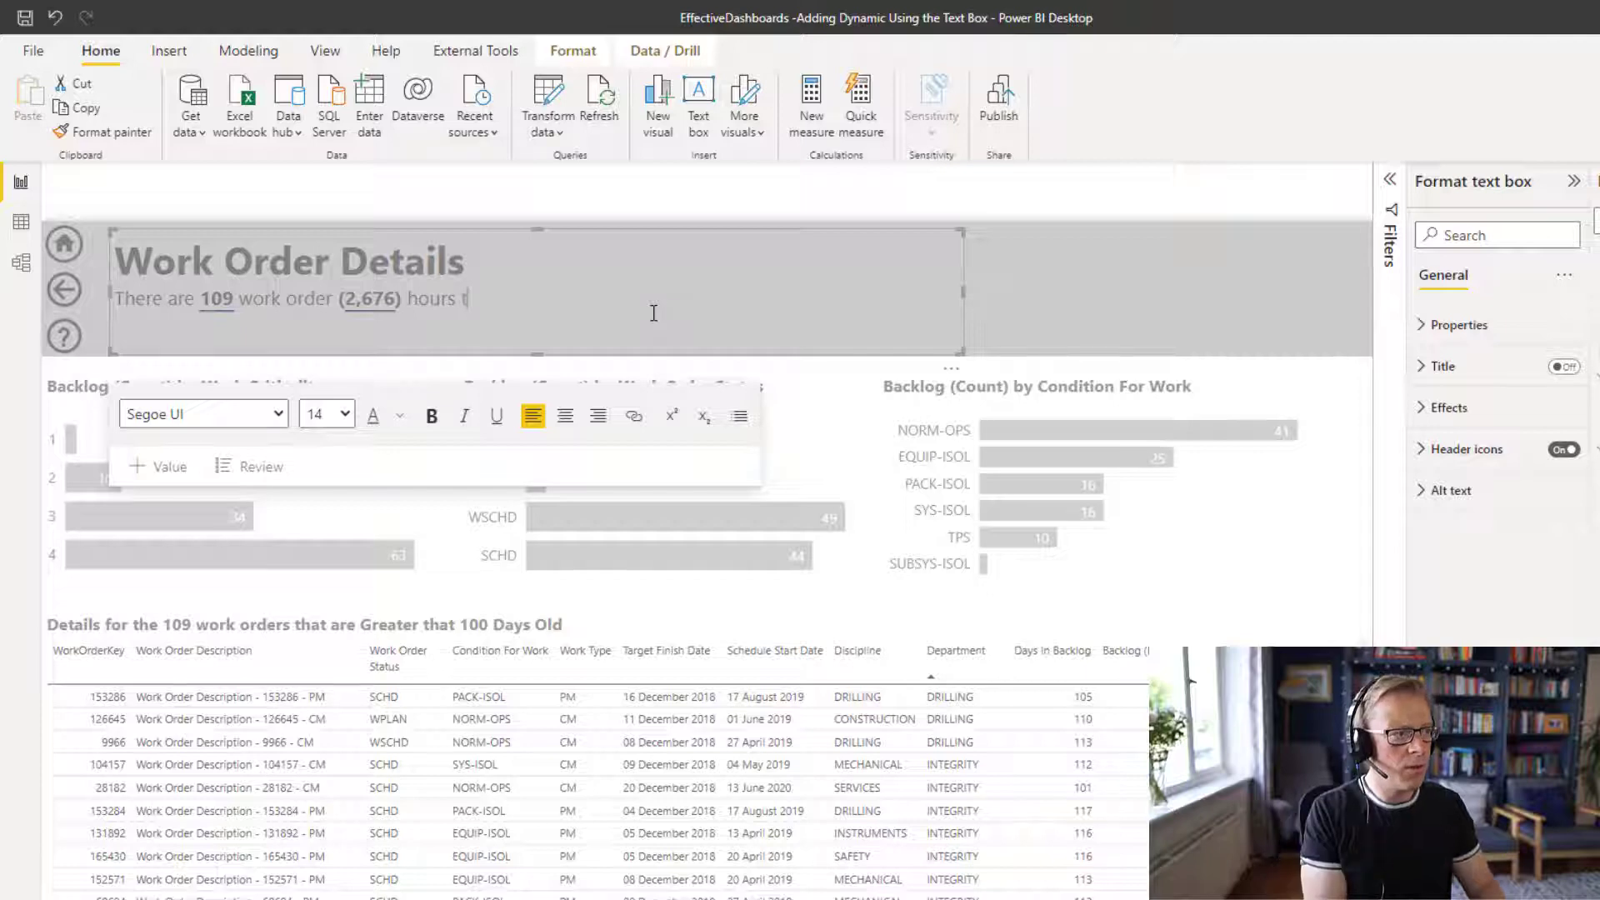
type("that have been in b")
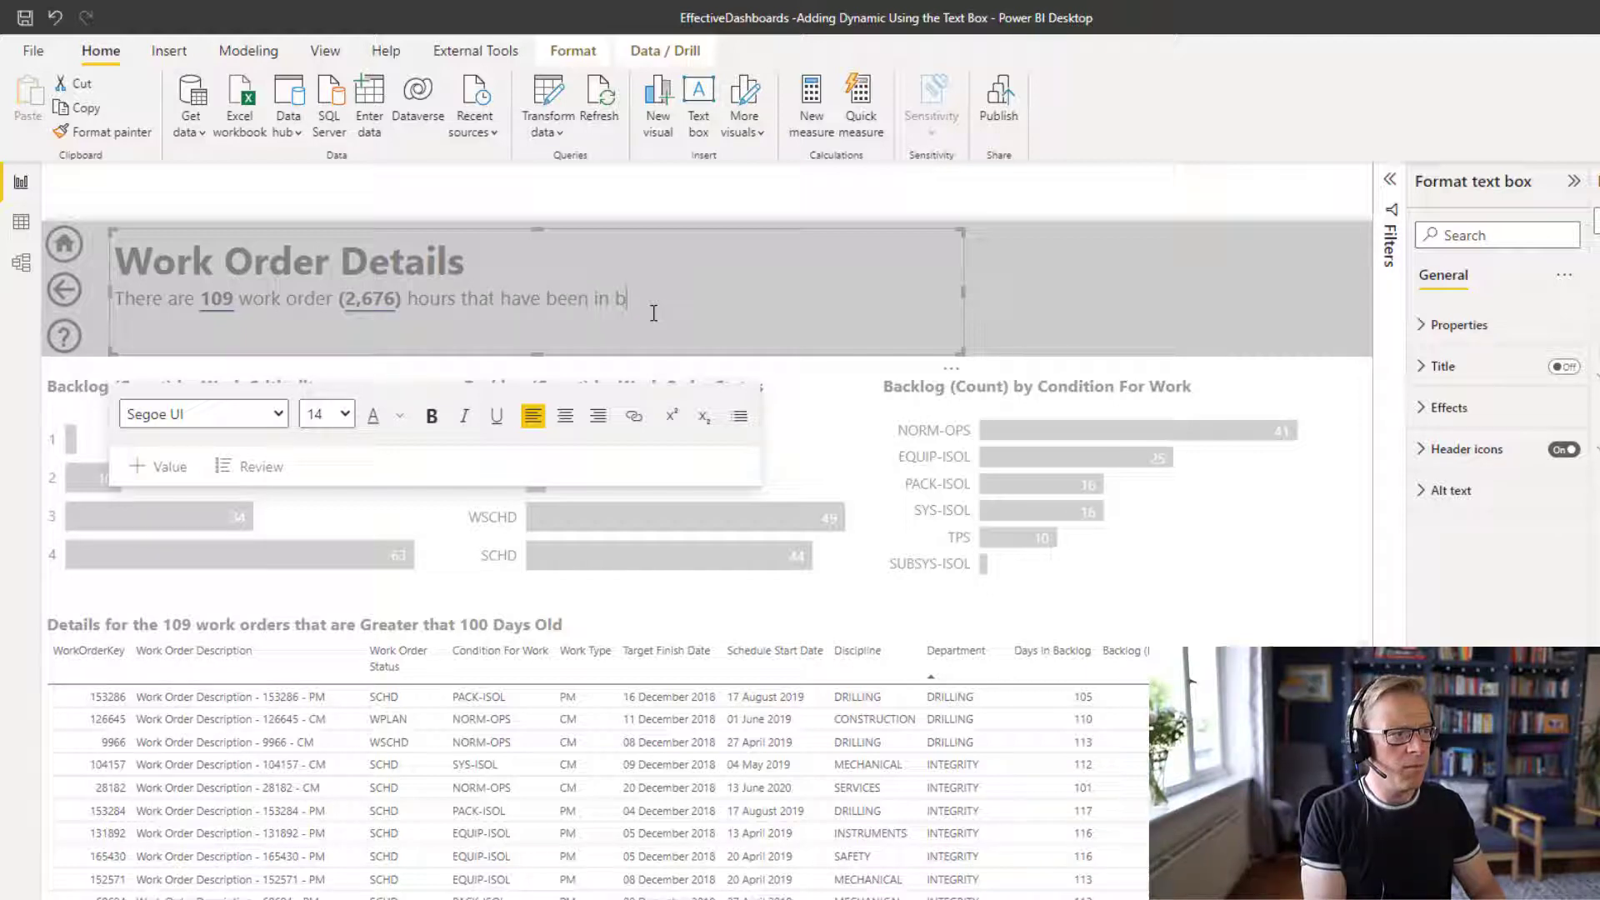
type("acklog")
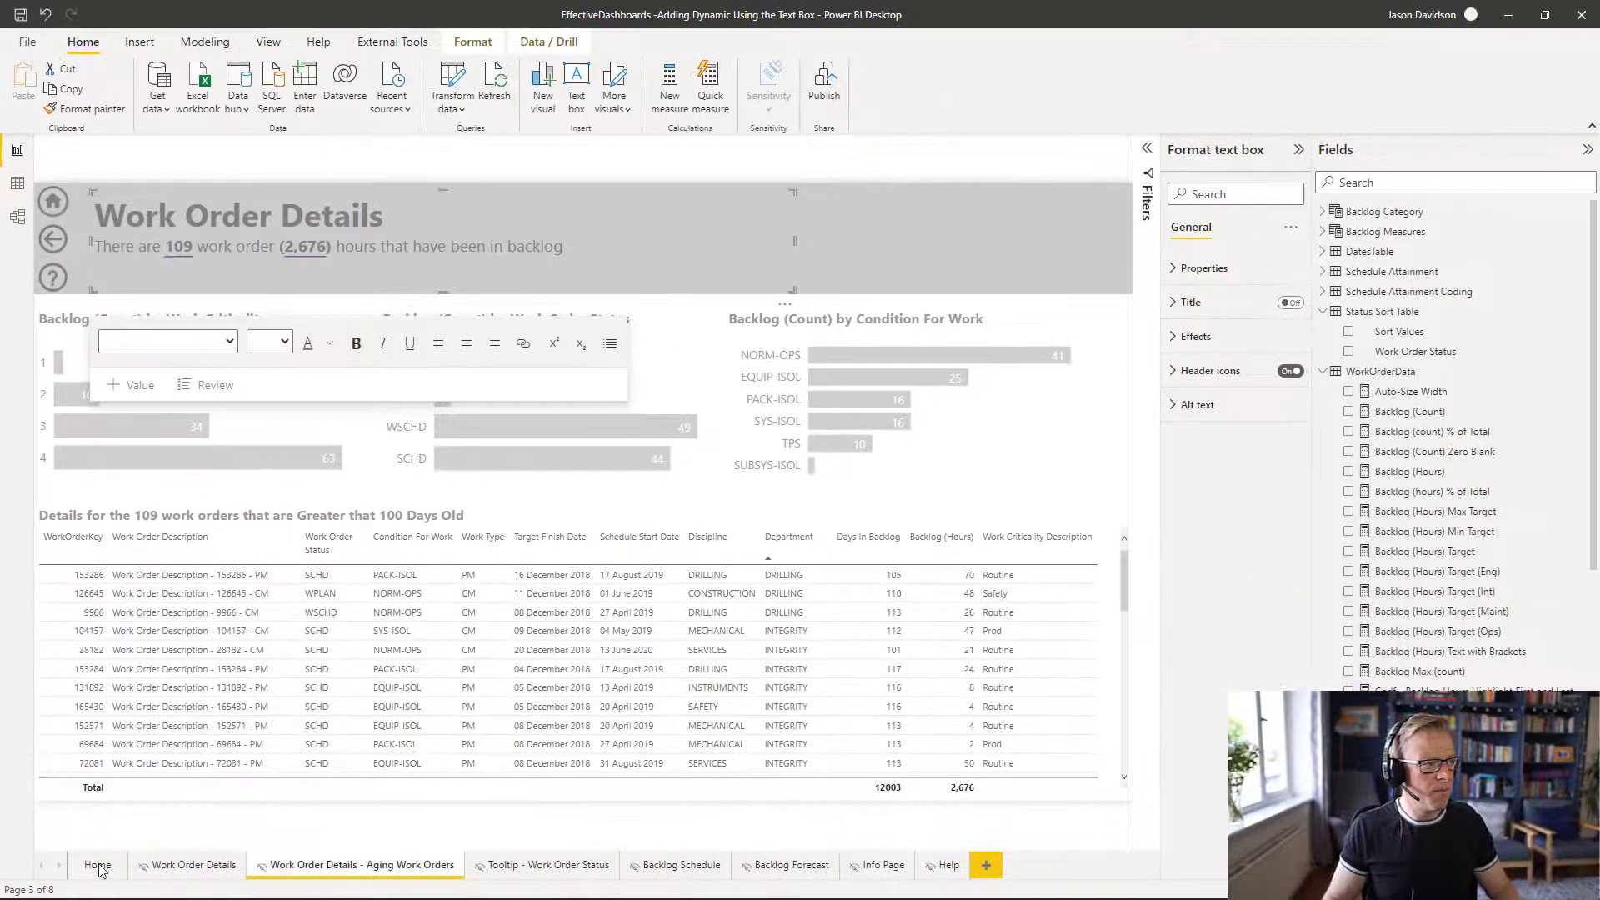
Drill through from the Total Backlog page's 'A - Greater that 100' bar to Work Order Details - Aging Work Orders
left_click(98, 869)
mouse_move(105, 712)
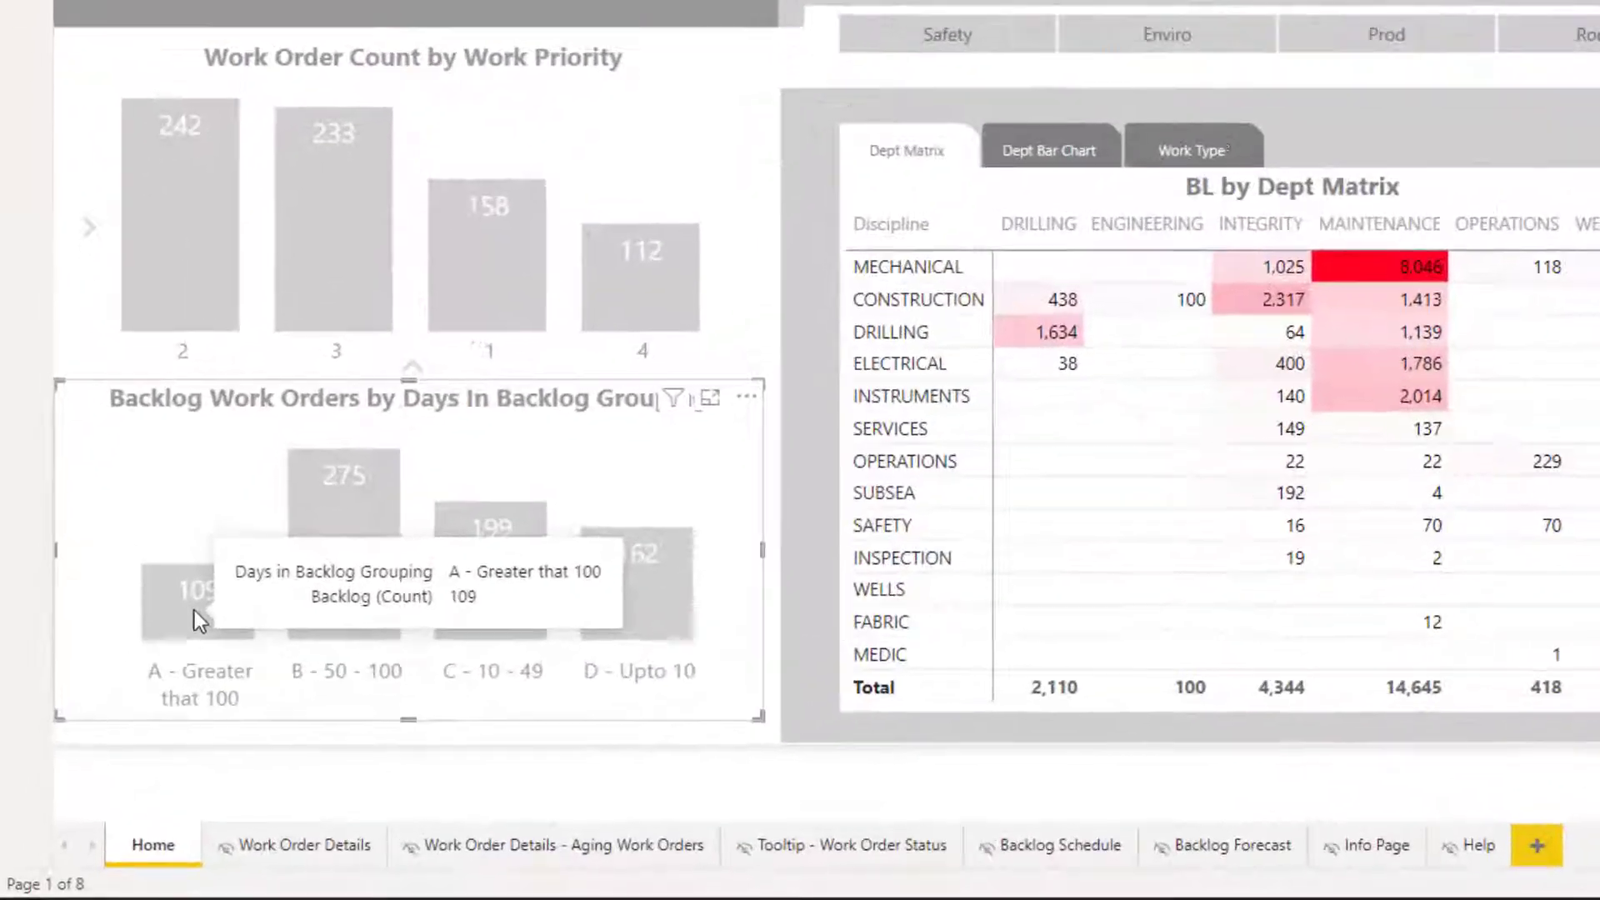
right_click(193, 612)
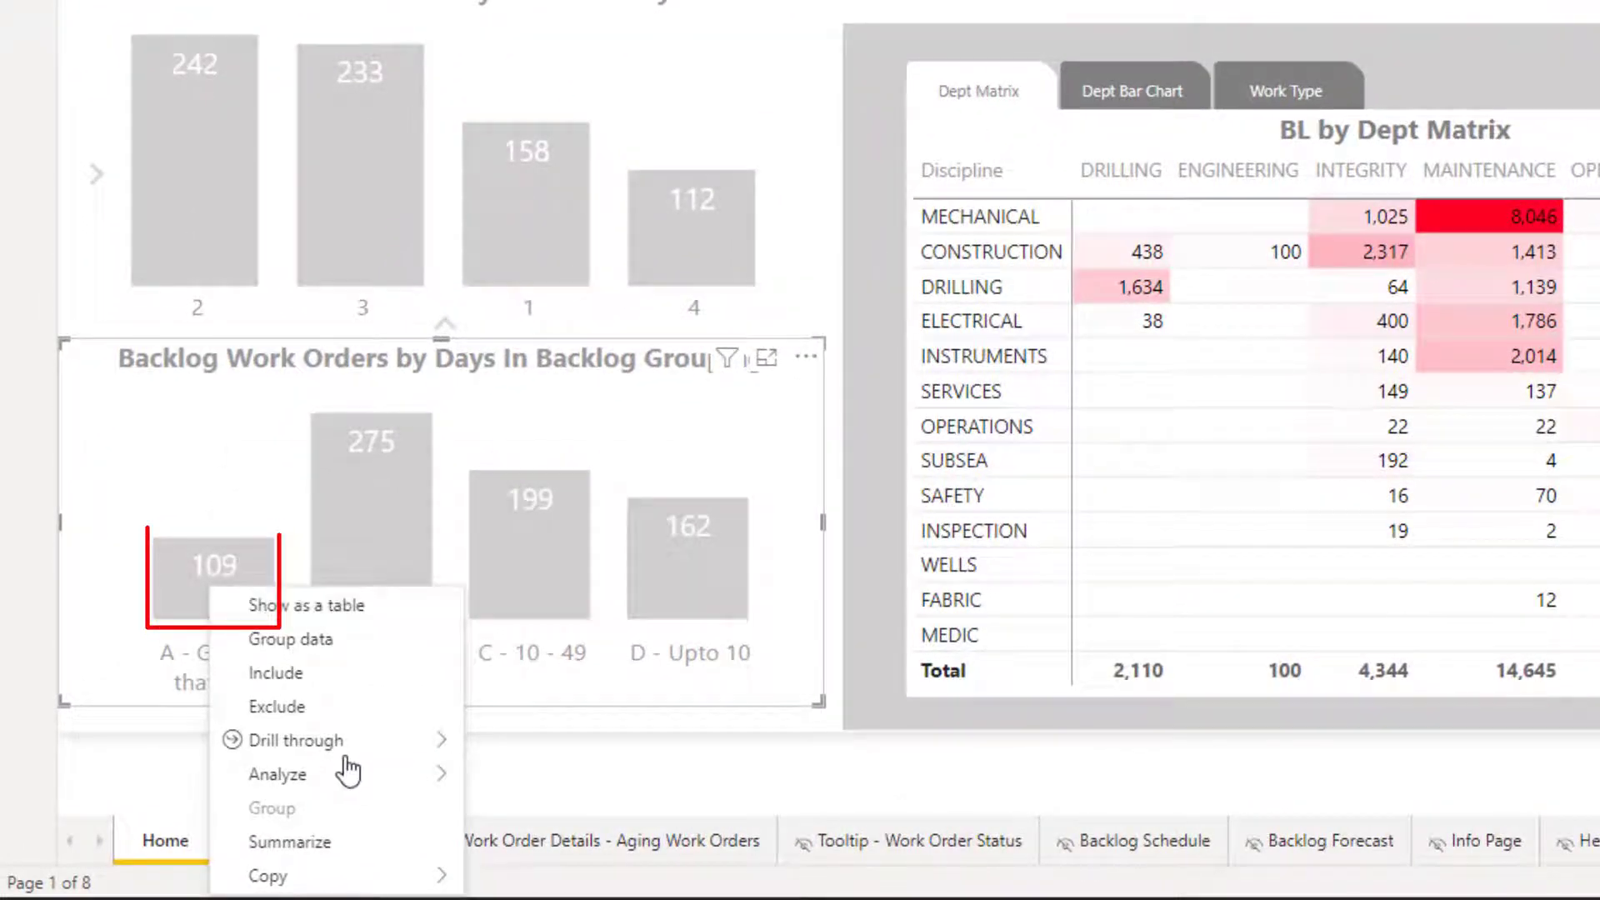
mouse_move(332, 751)
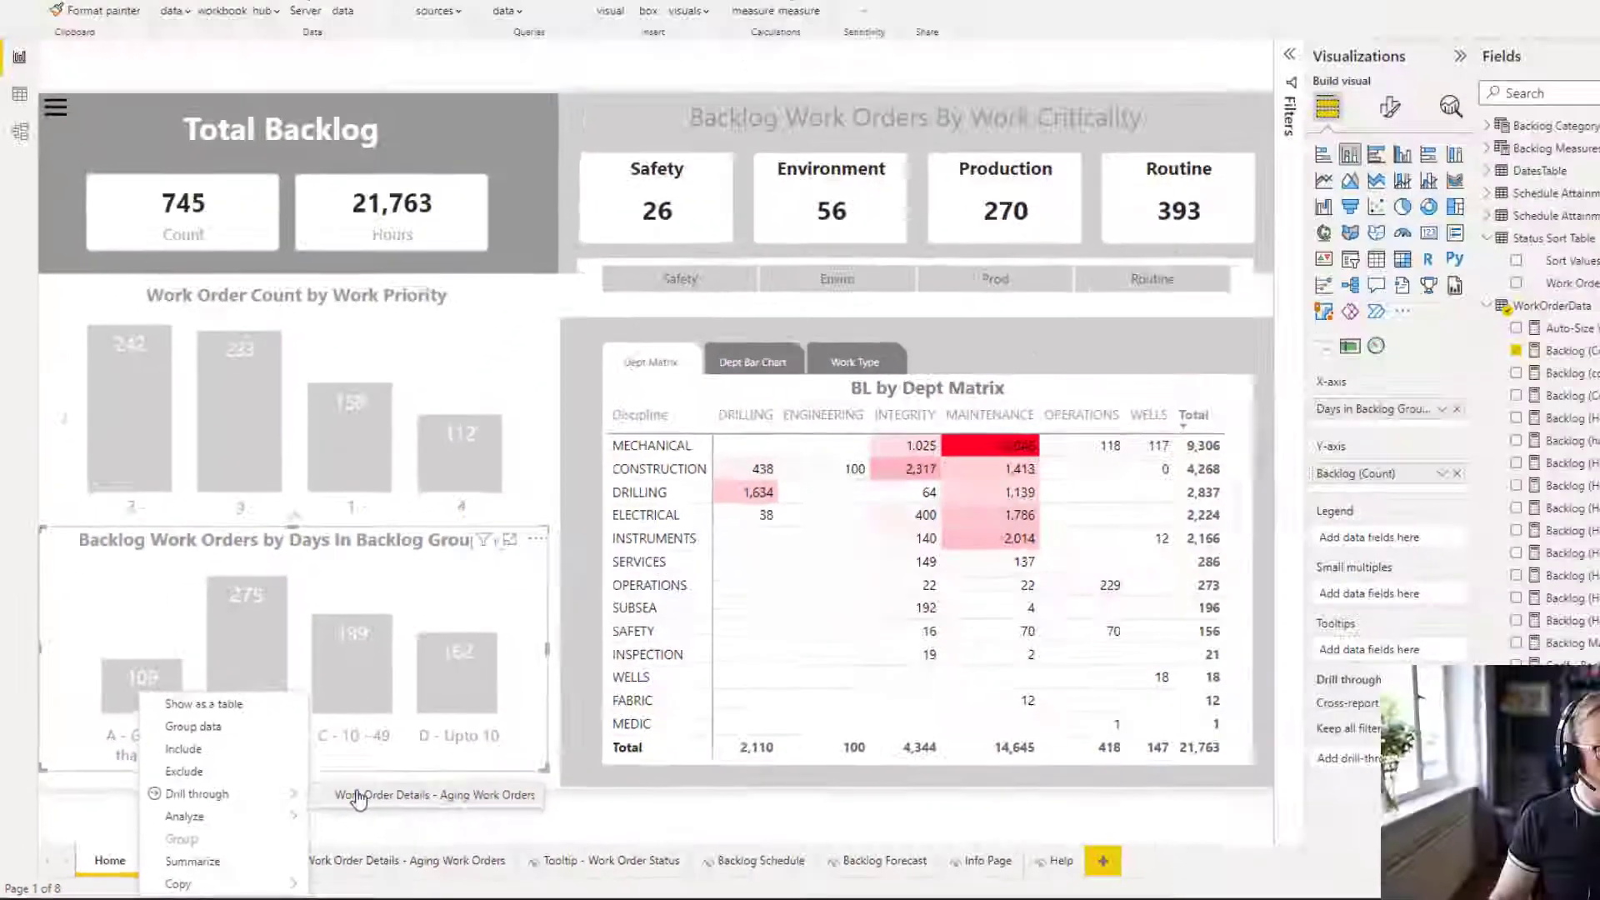
left_click(507, 744)
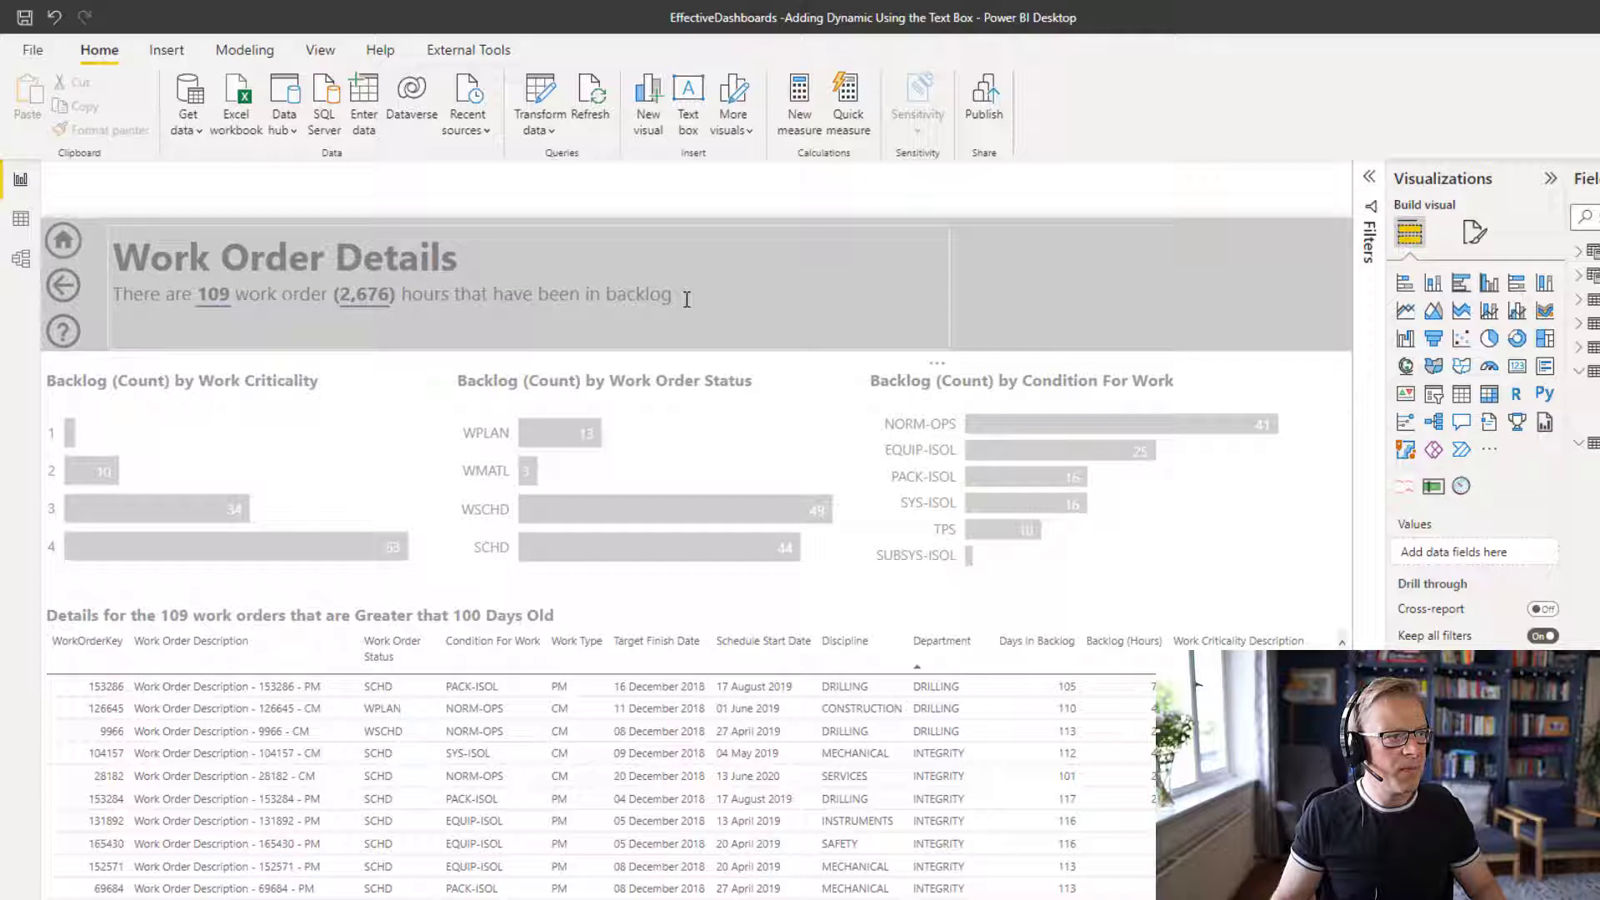
Append the dynamic 'txt - days in backlog' measure to the end of the header sentence
left_click(715, 299)
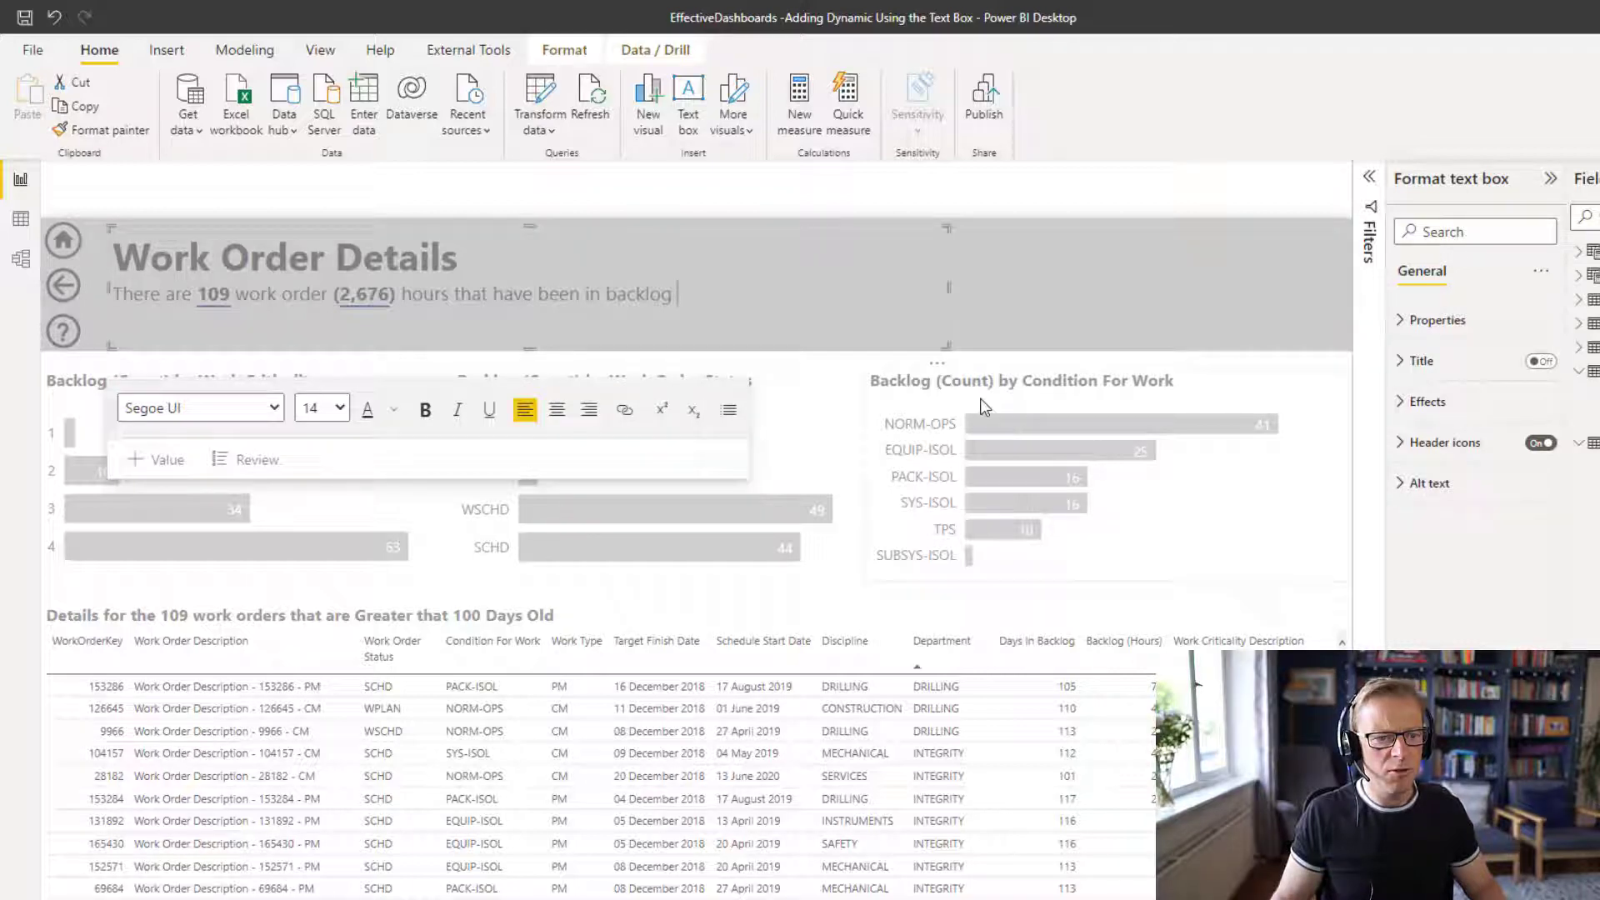
left_click(156, 459)
type("te")
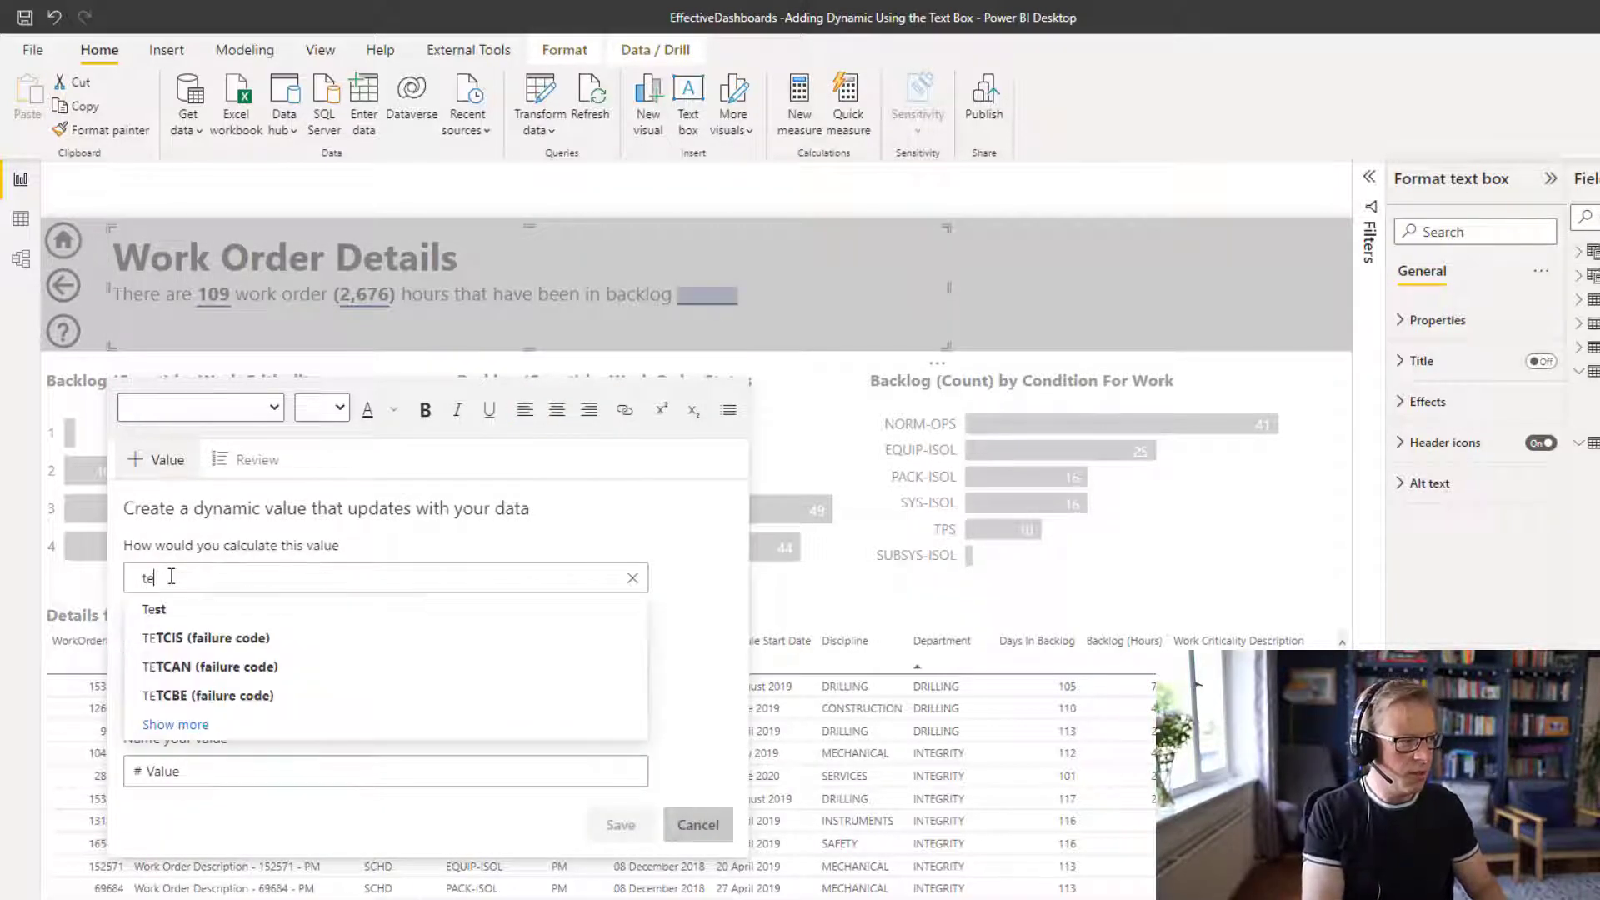
type("t")
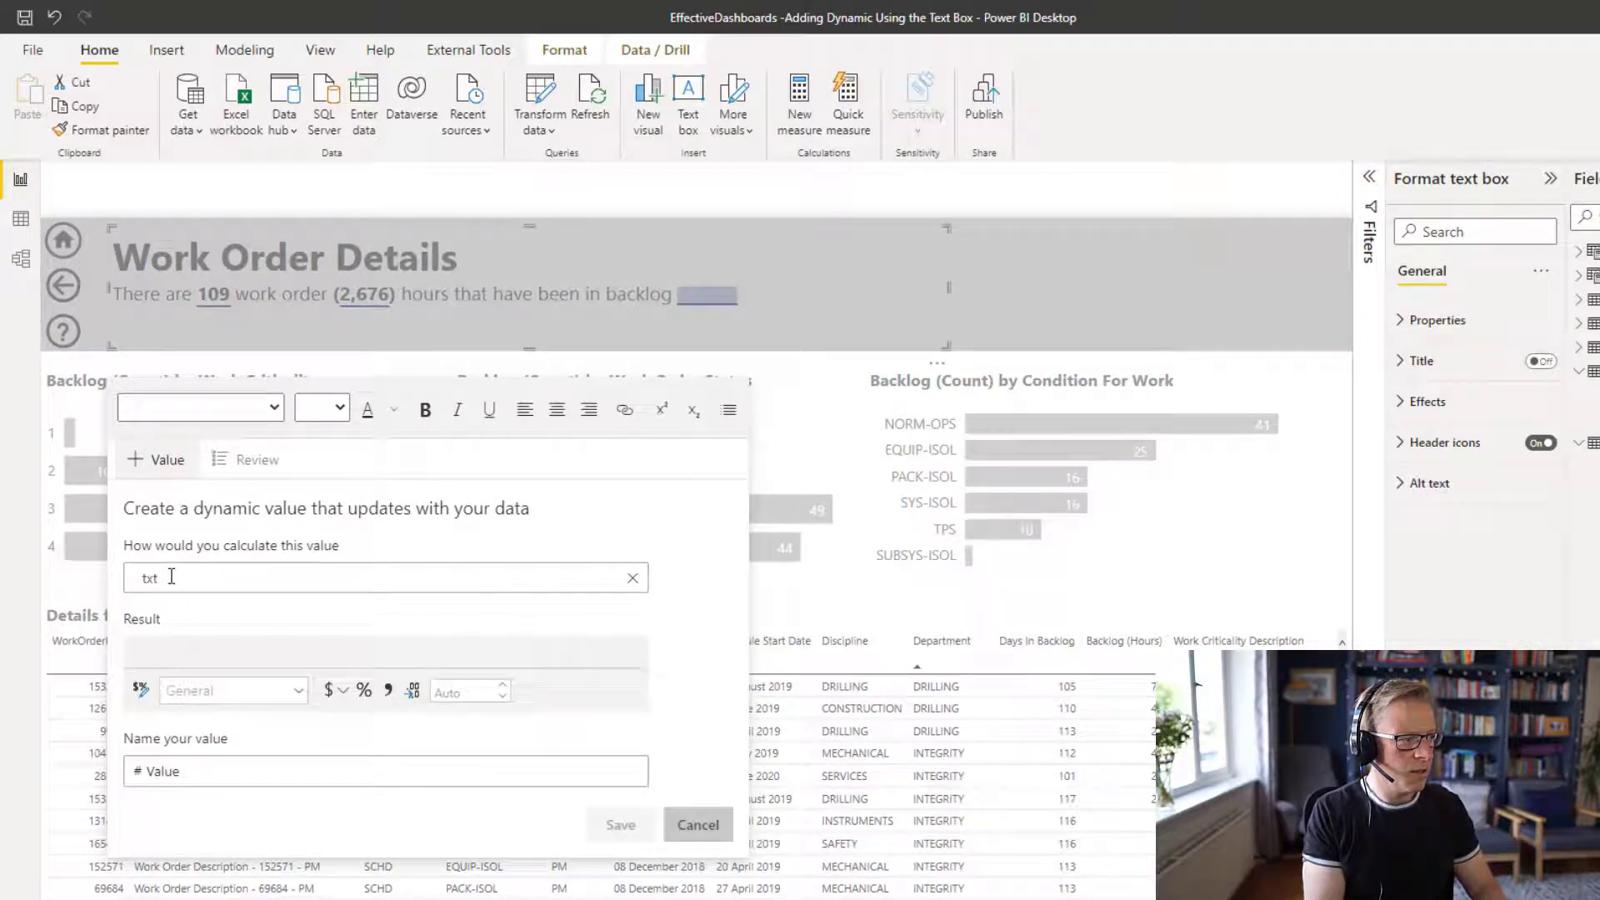
type(" - [ays")
key("Down")
key("Down")
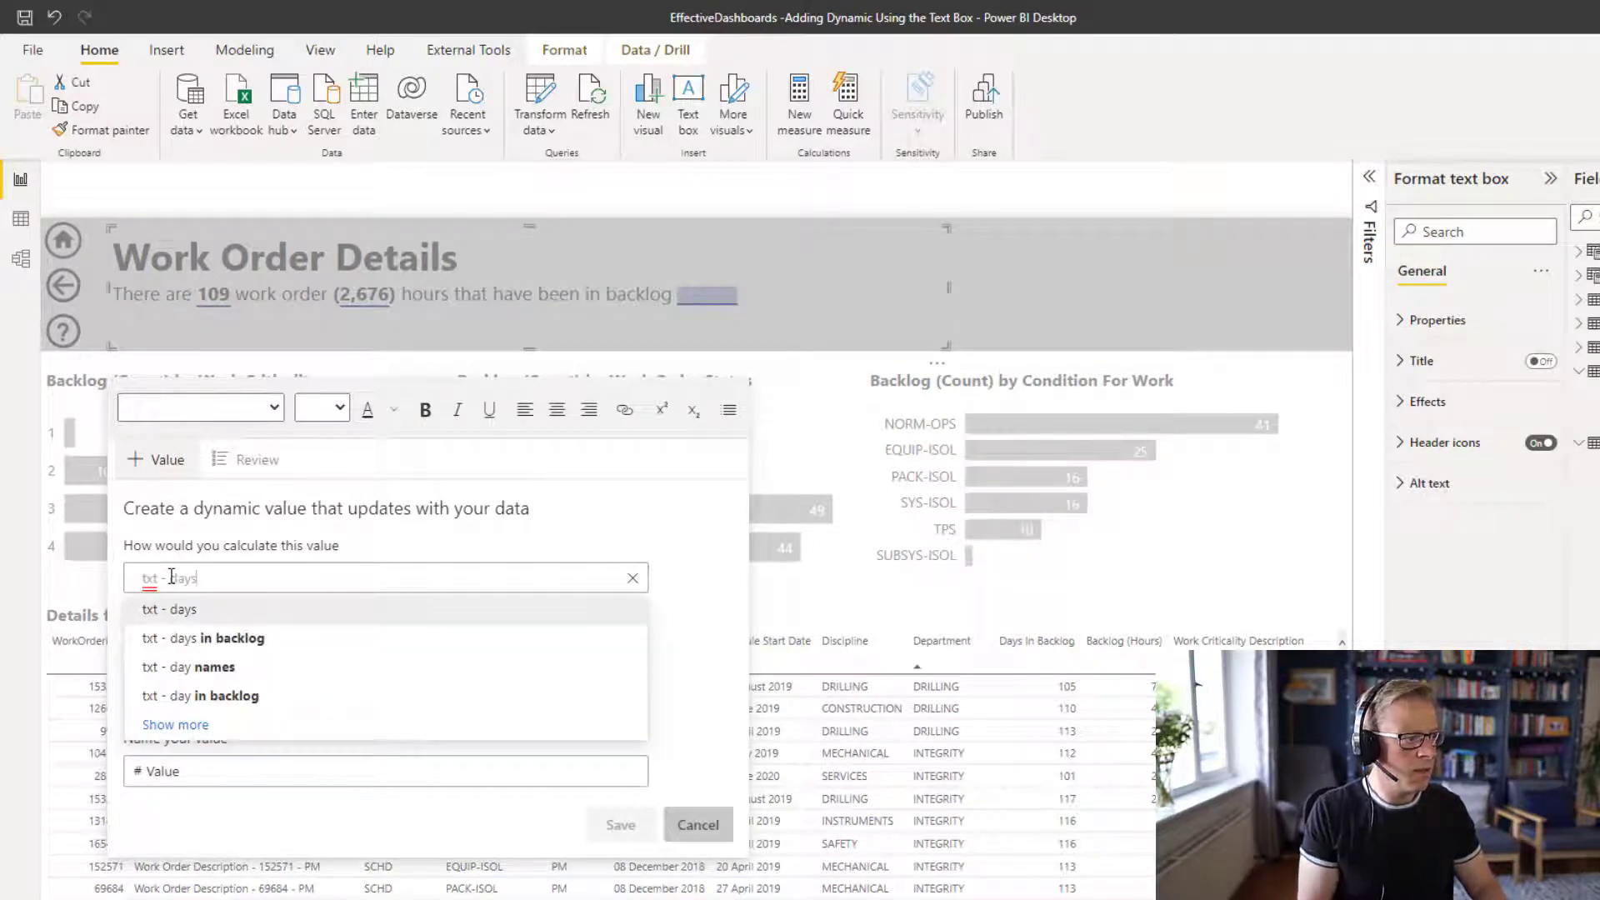
left_click(258, 642)
left_click(618, 824)
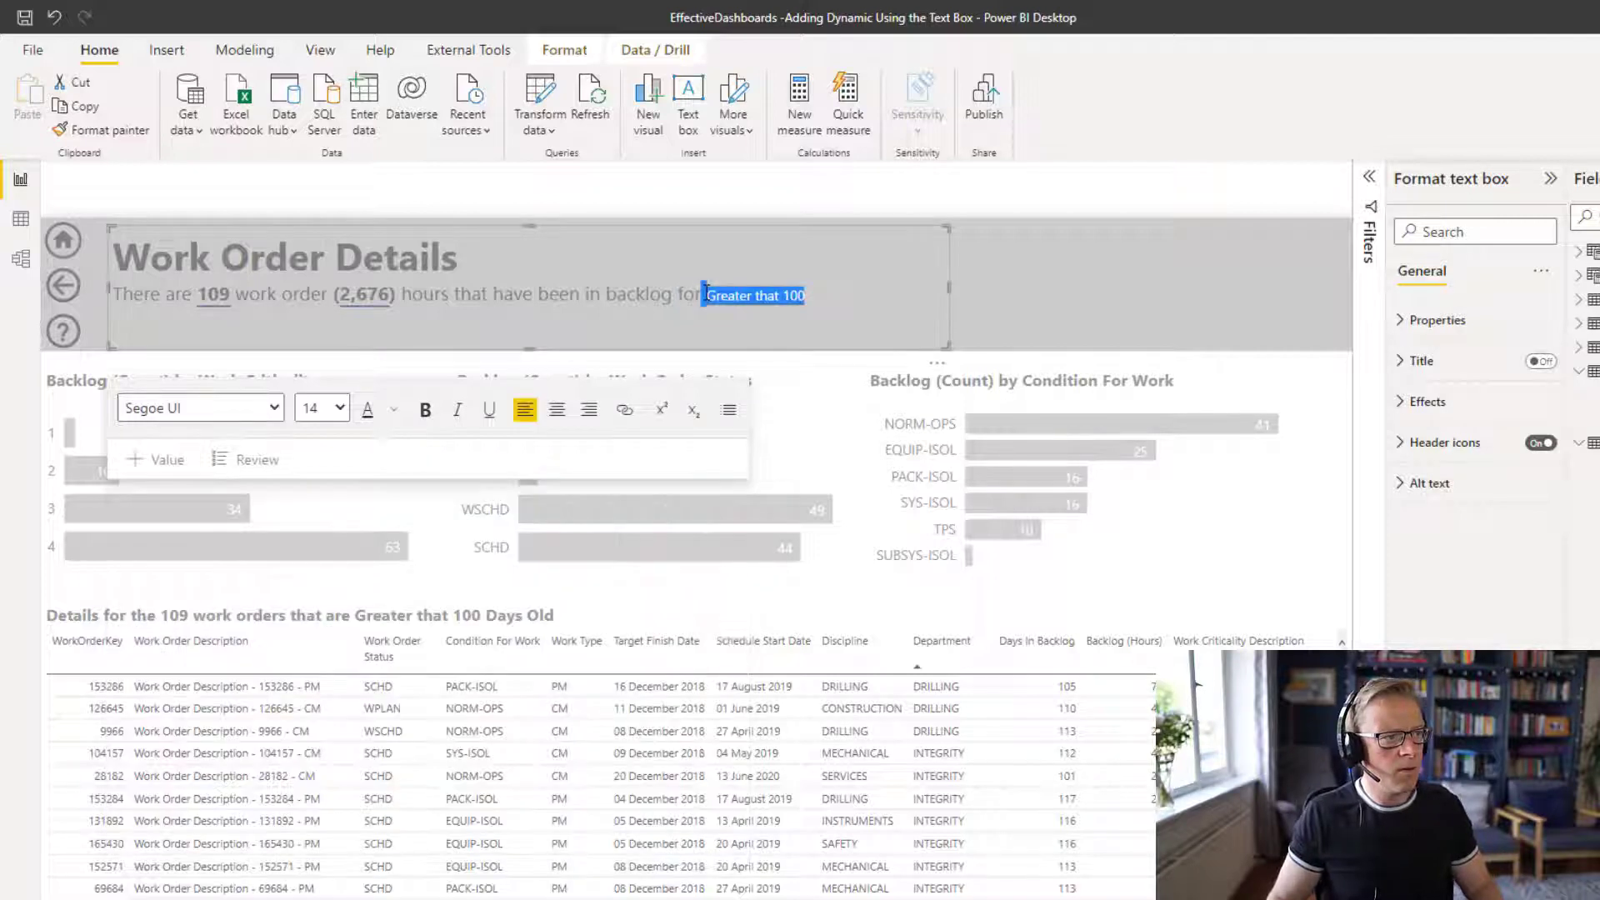
left_click(782, 298)
left_click(782, 299)
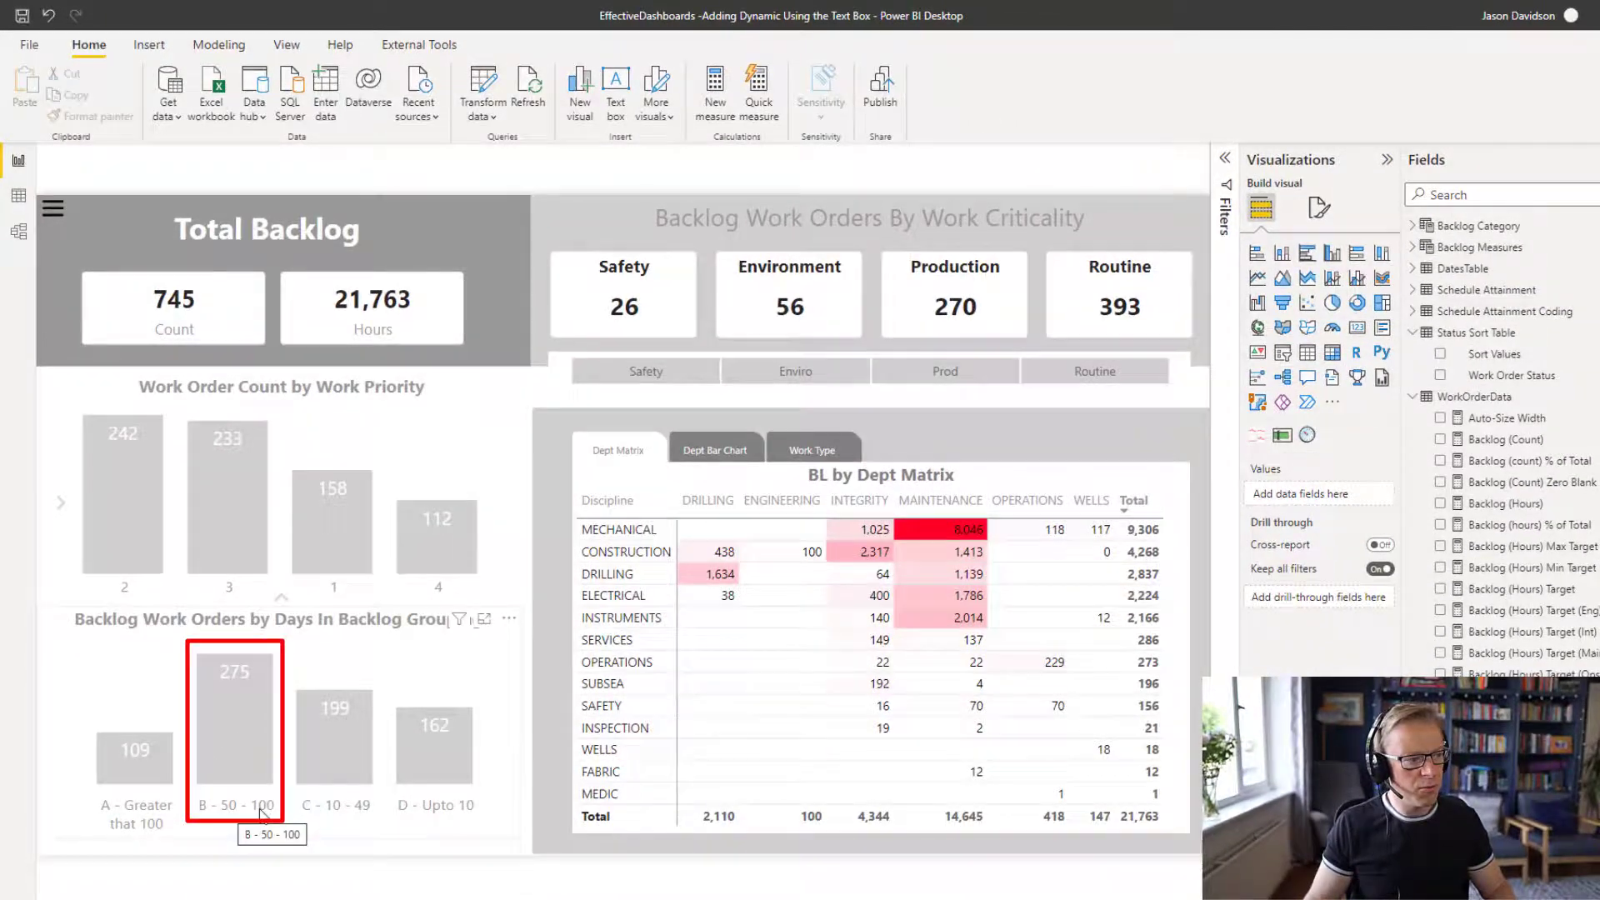
Drill through from the 'B - 50 - 100' bar to Work Order Details - Aging Work Orders
right_click(243, 723)
left_click(442, 819)
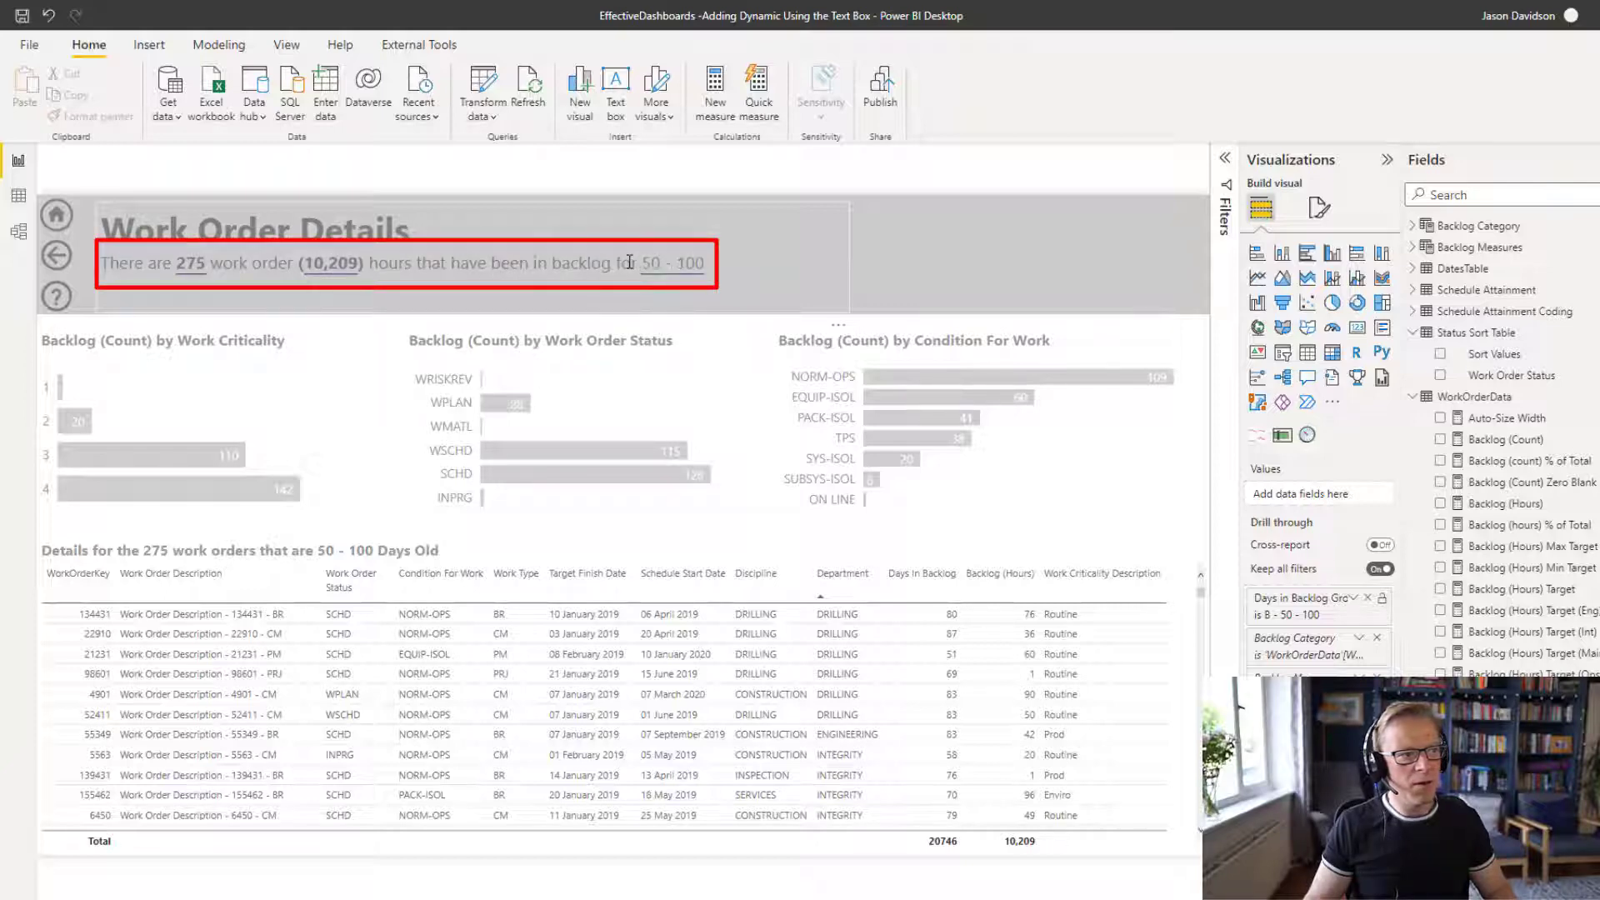
Add 'days' after '50 - 100' in the header and start a new line beneath it
left_click(738, 262)
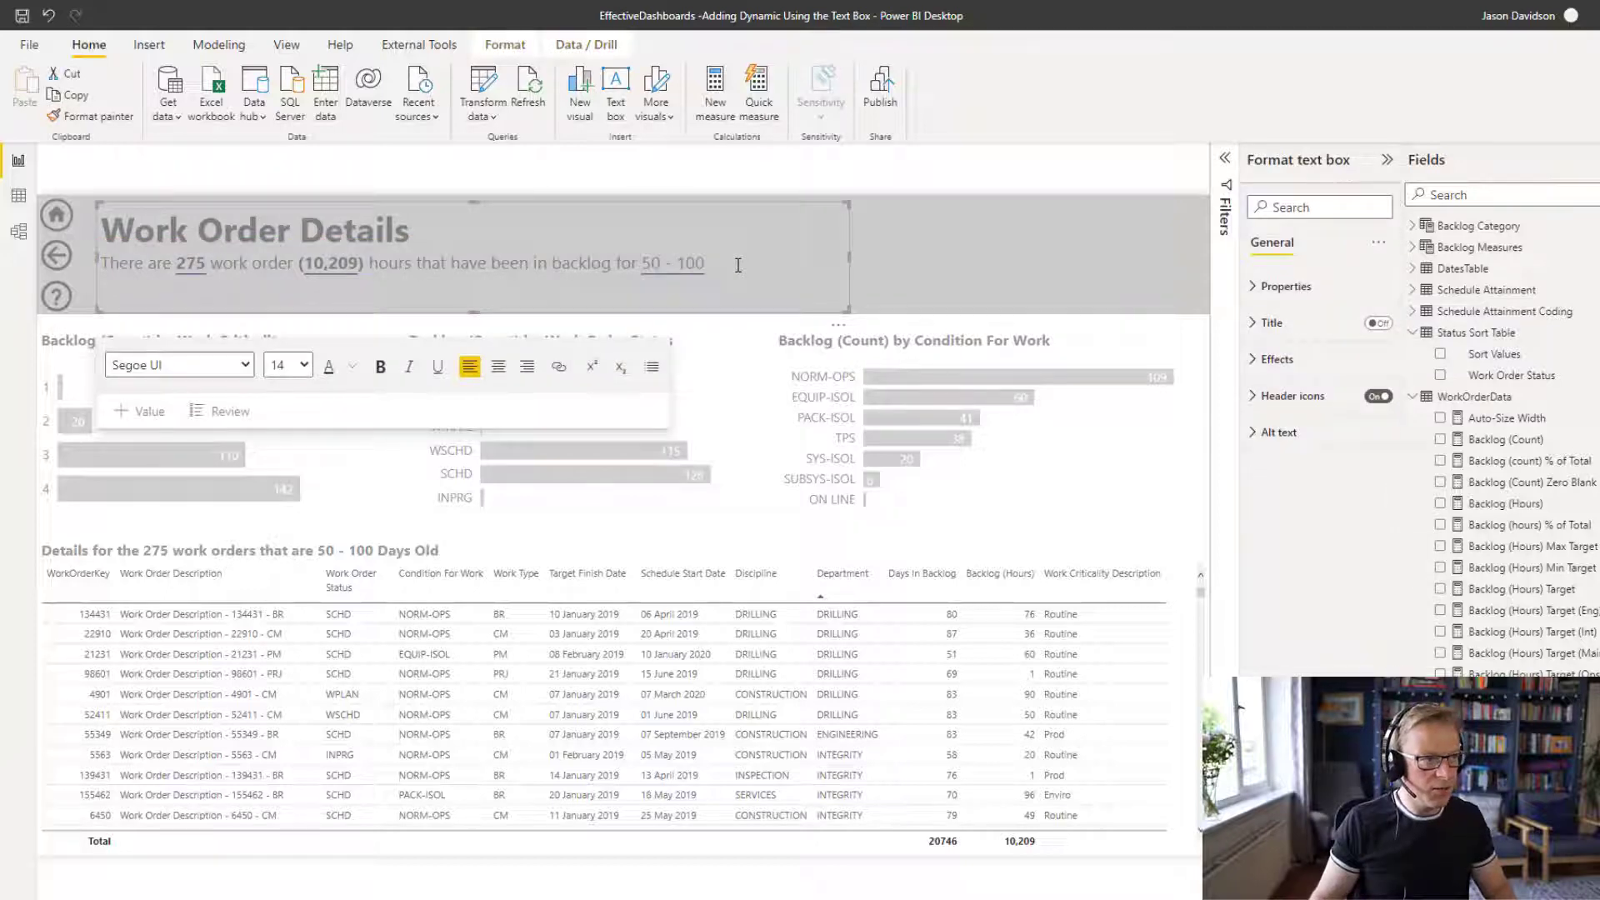
type("days")
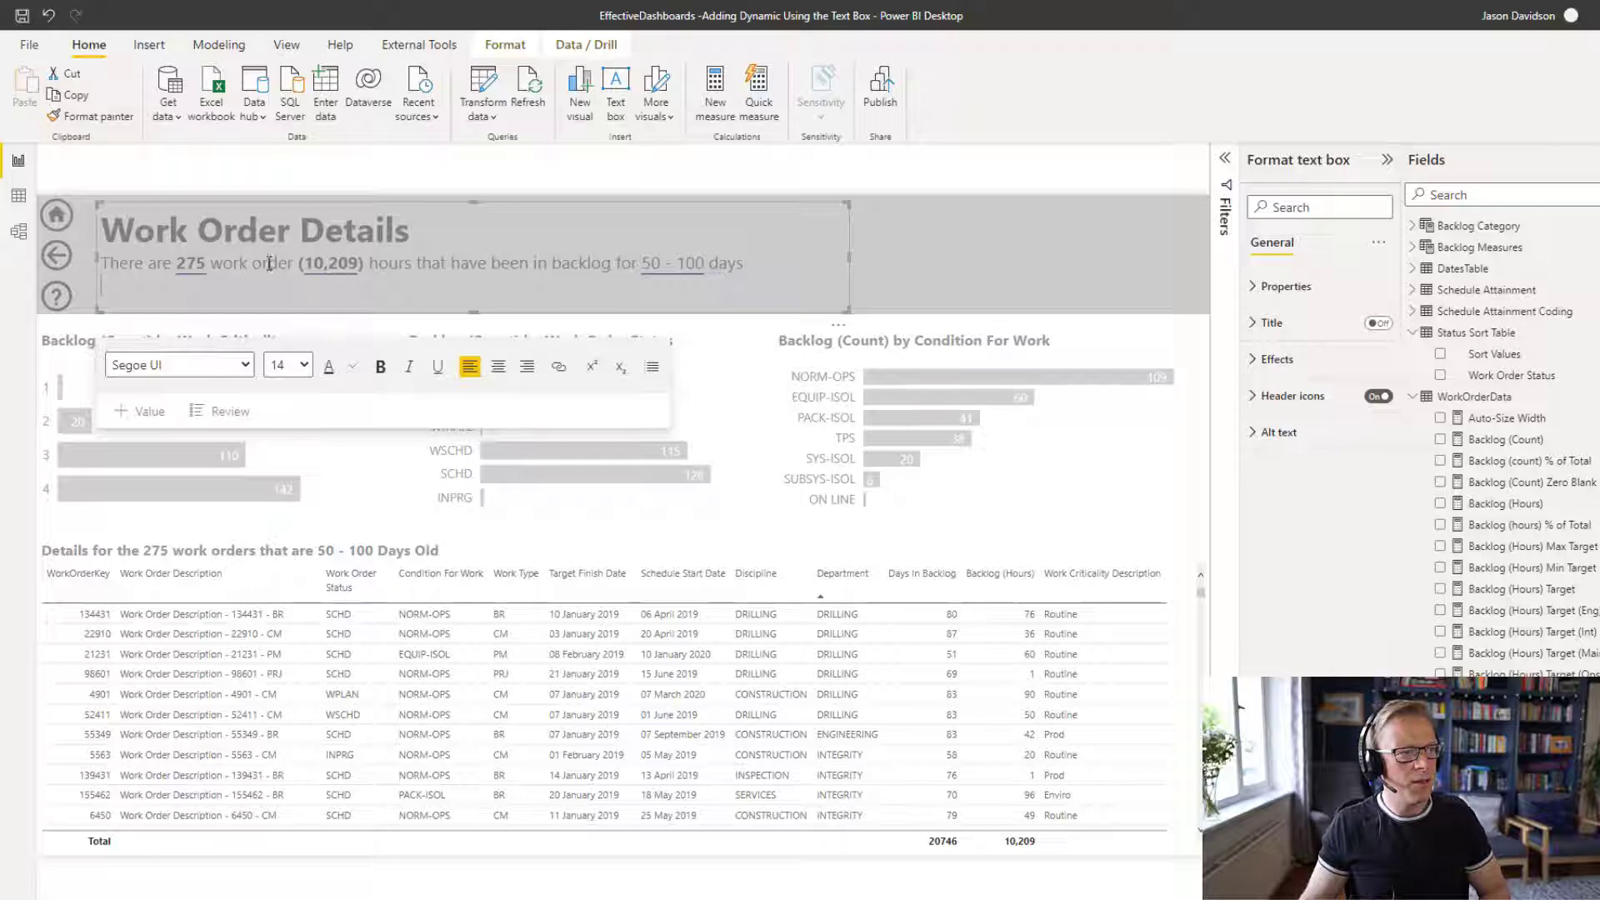
left_click(165, 292)
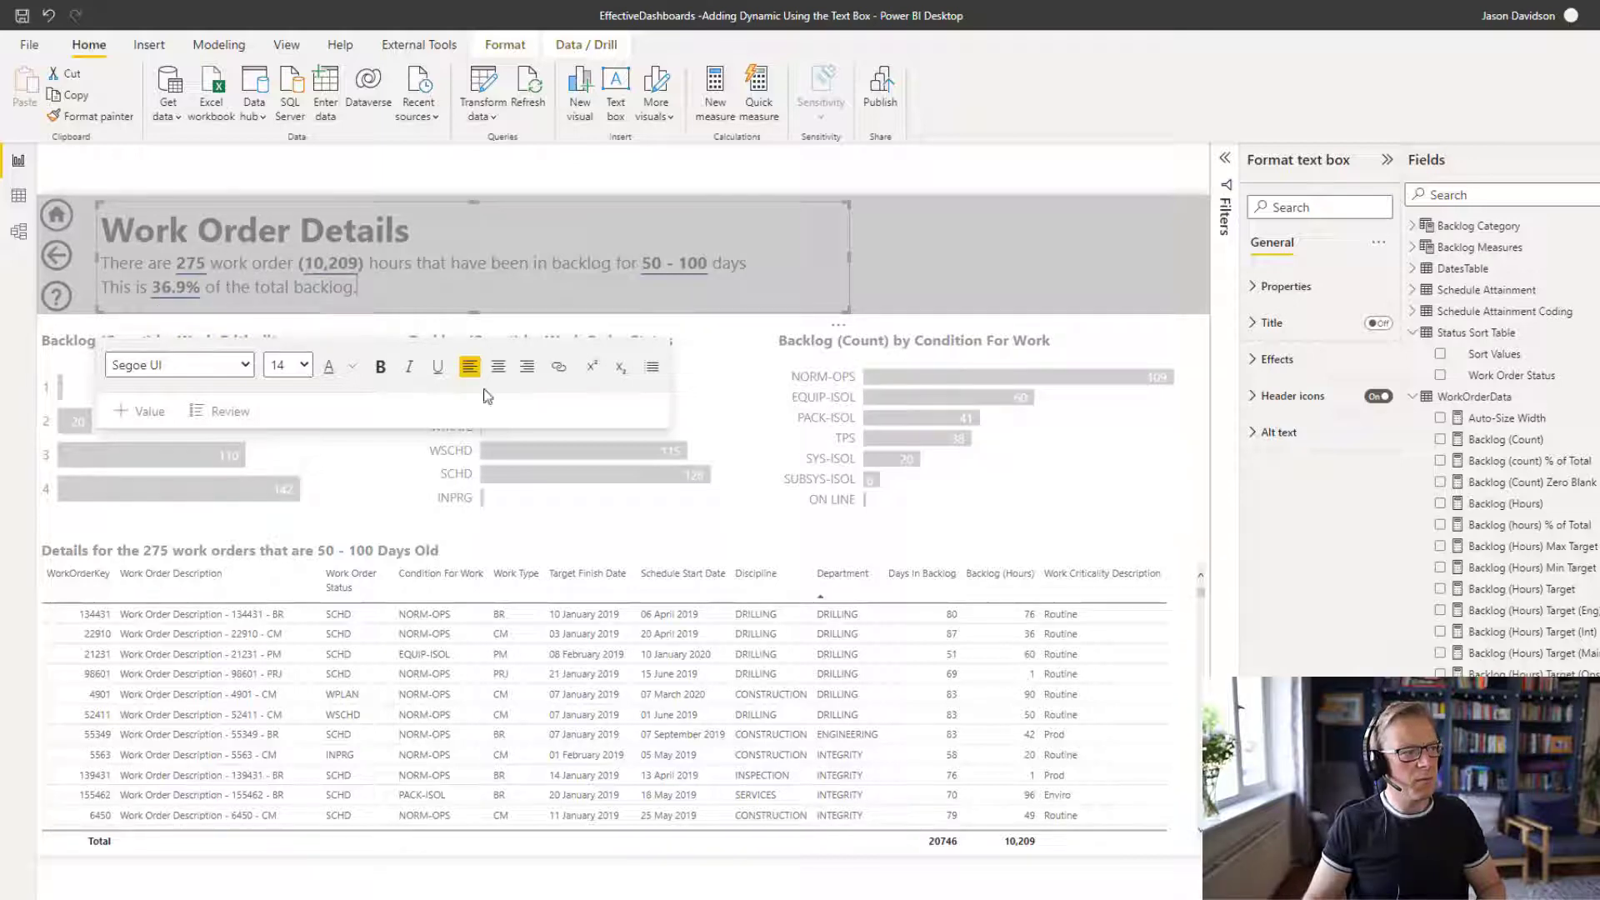
Format the 36.9% value as Percentage with 0 decimal places so it reads 37 %
left_click(177, 290)
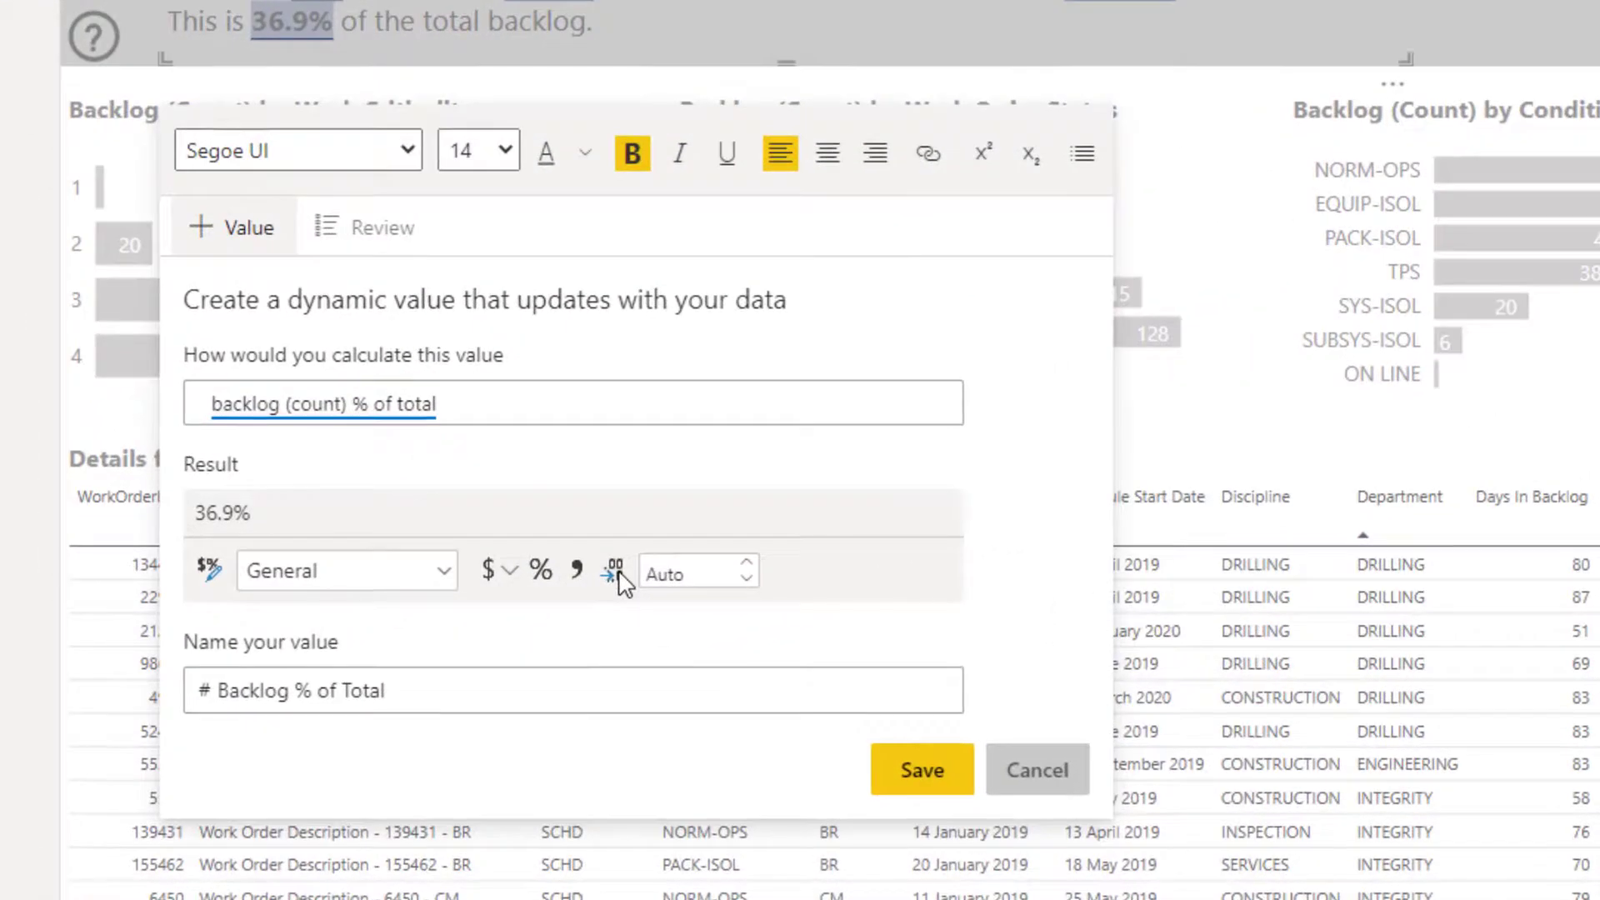
left_click(750, 573)
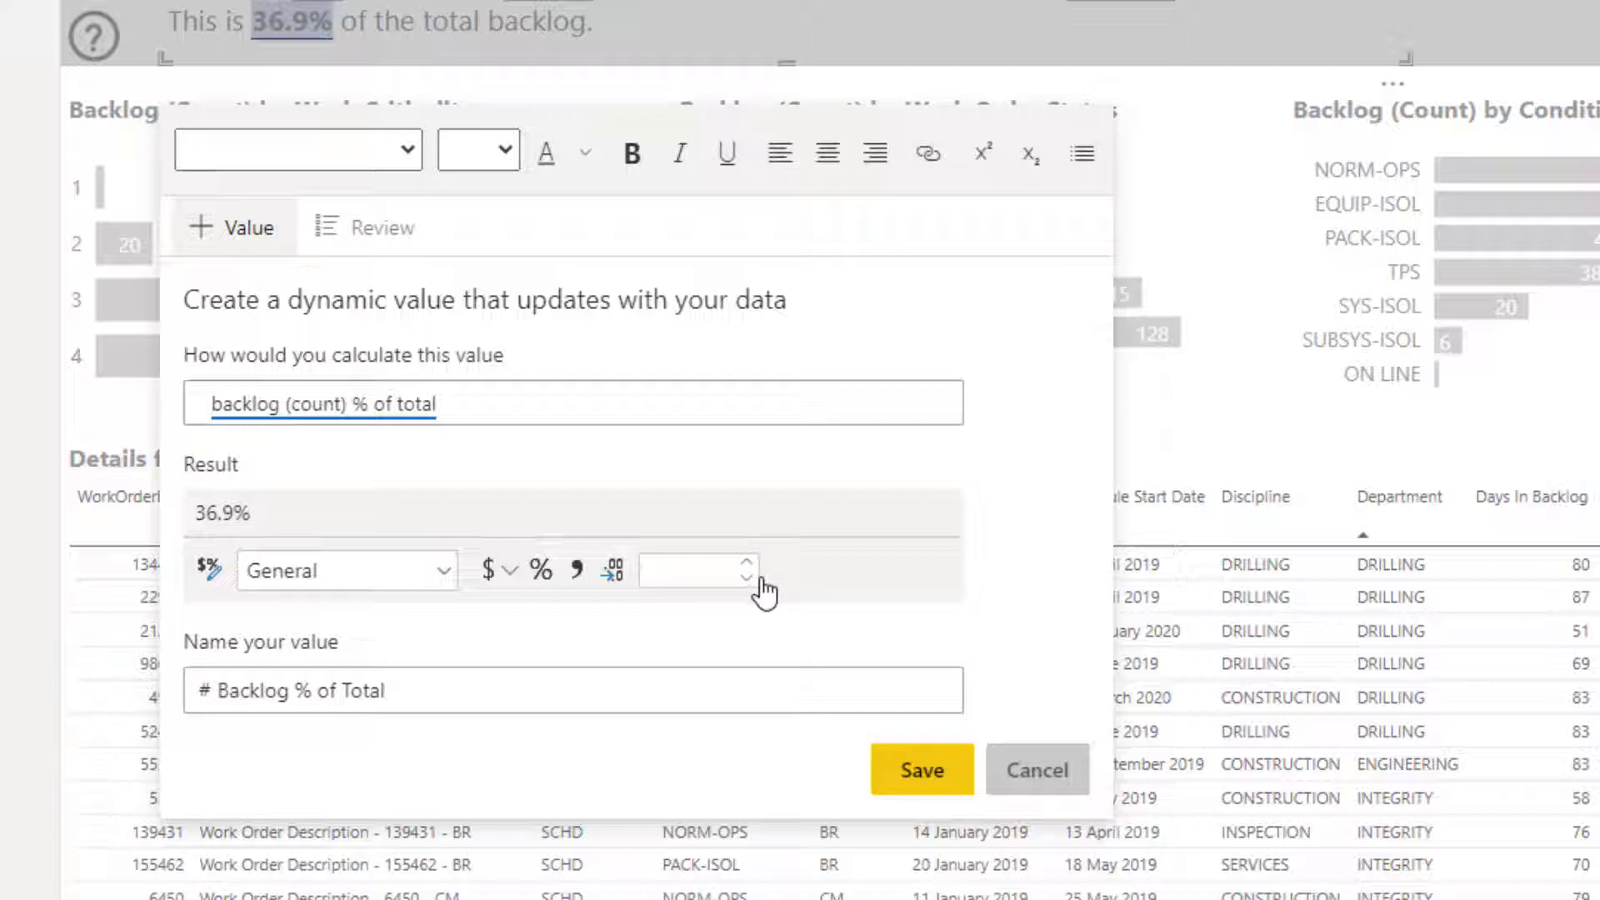
type("1")
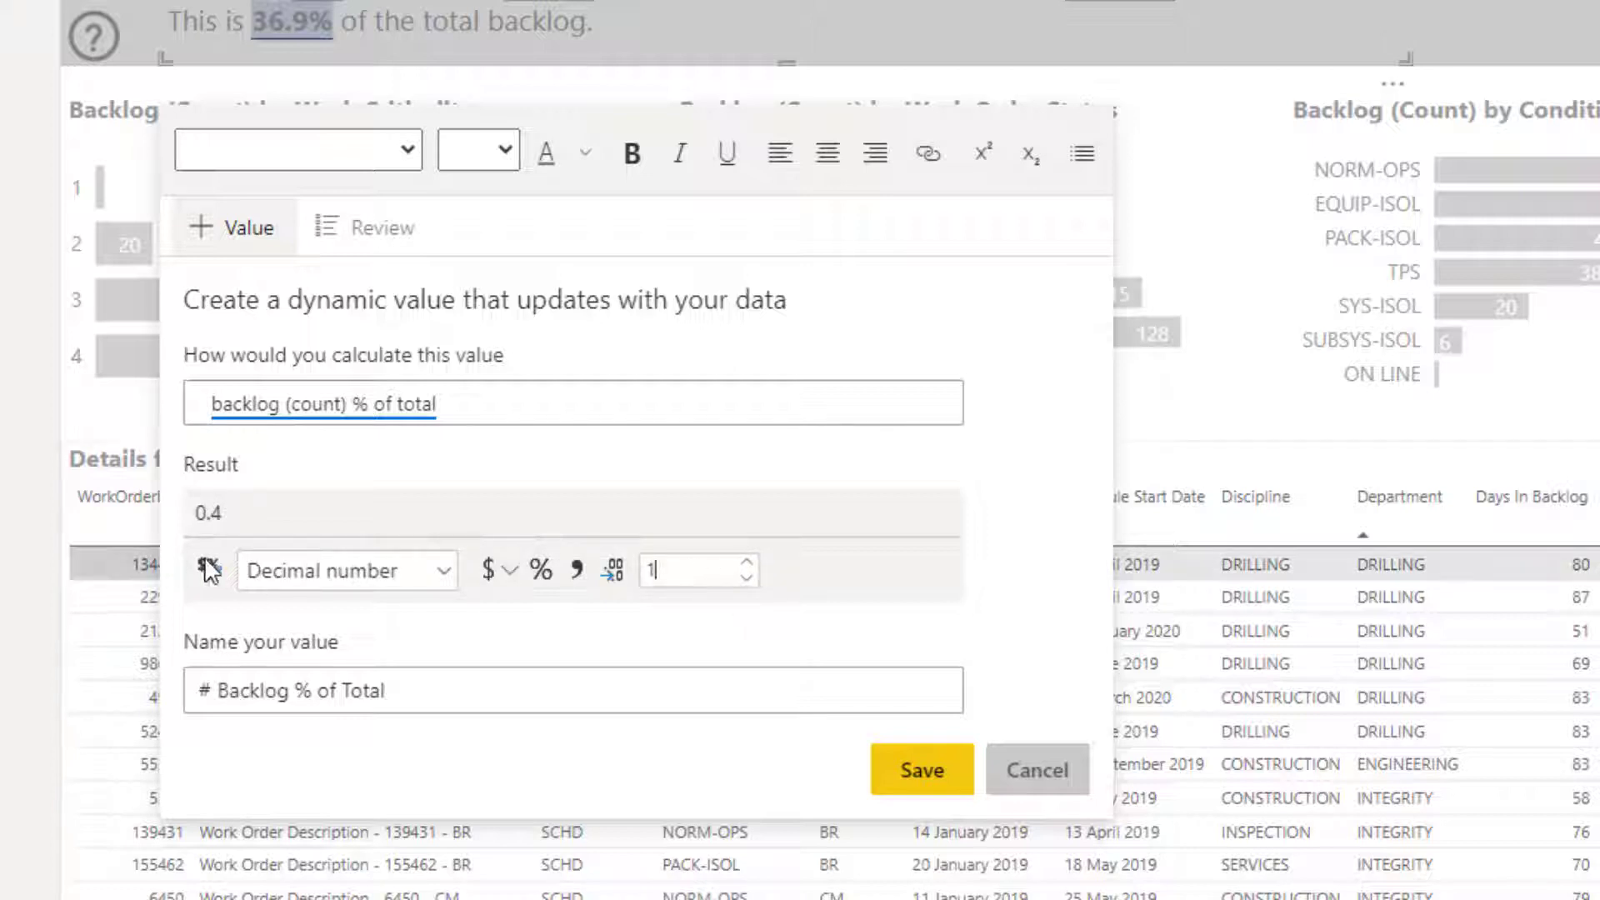
left_click(329, 576)
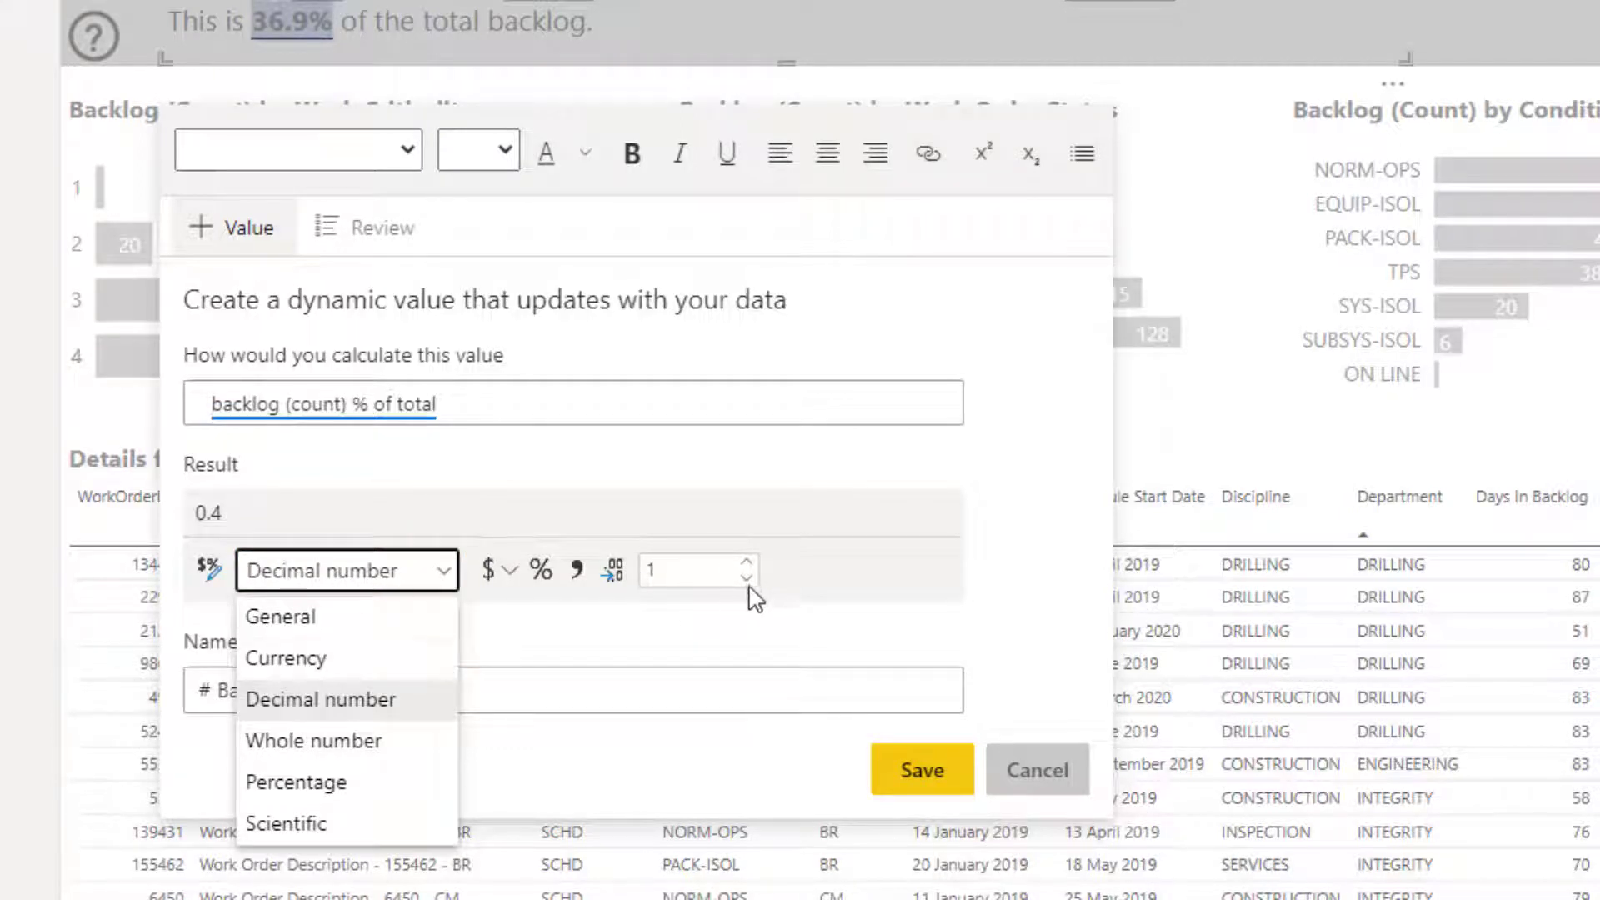
left_click(696, 566)
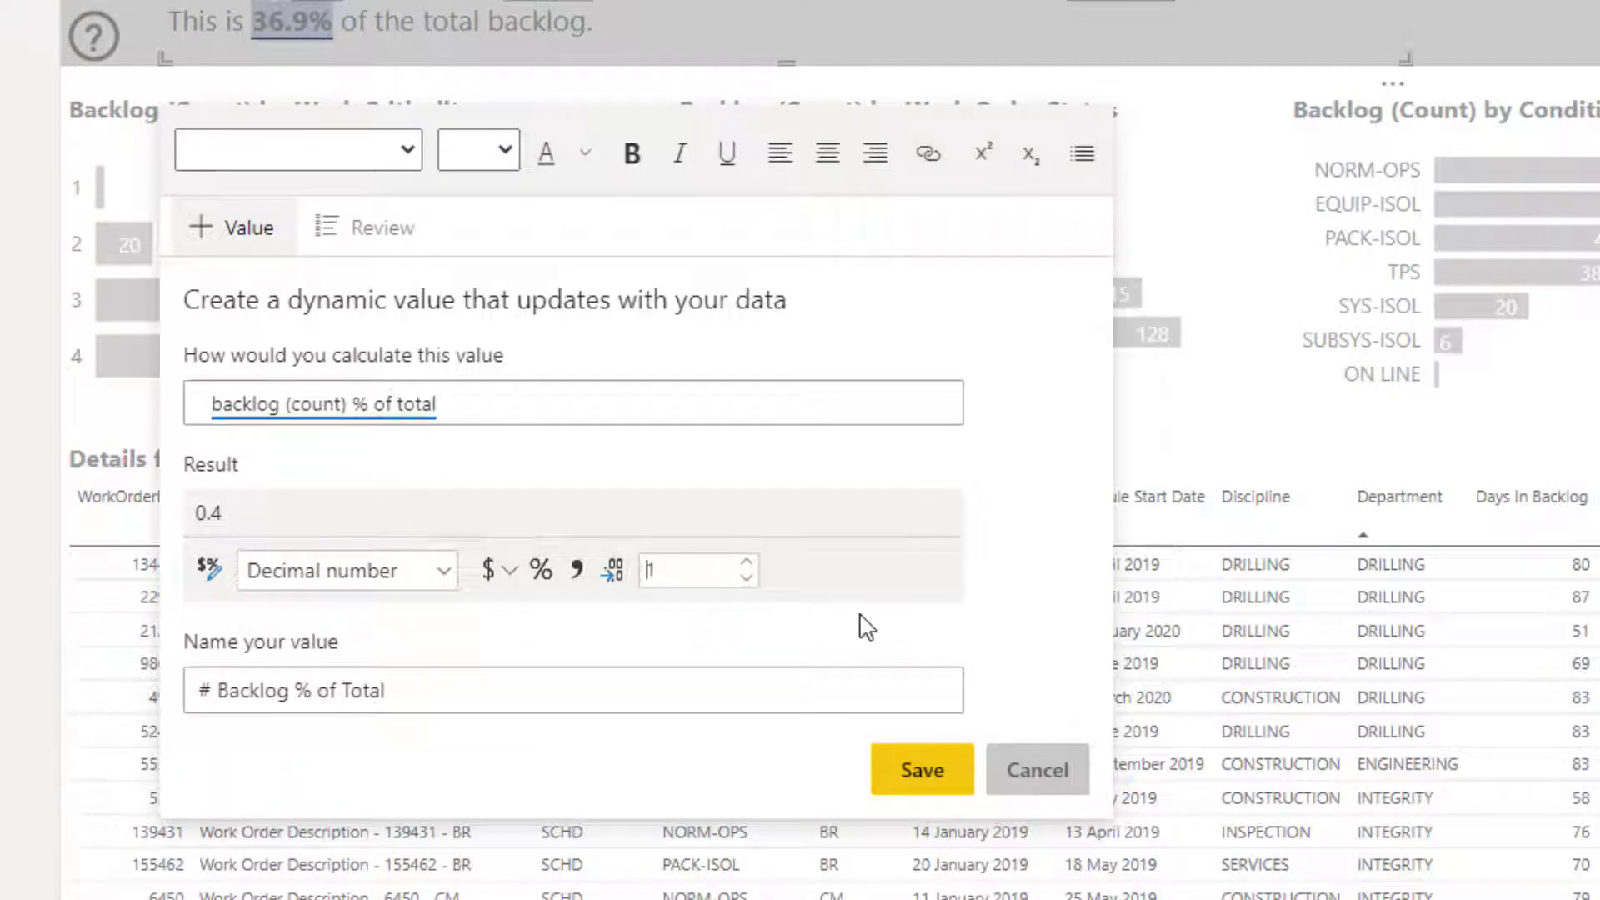
key("Down")
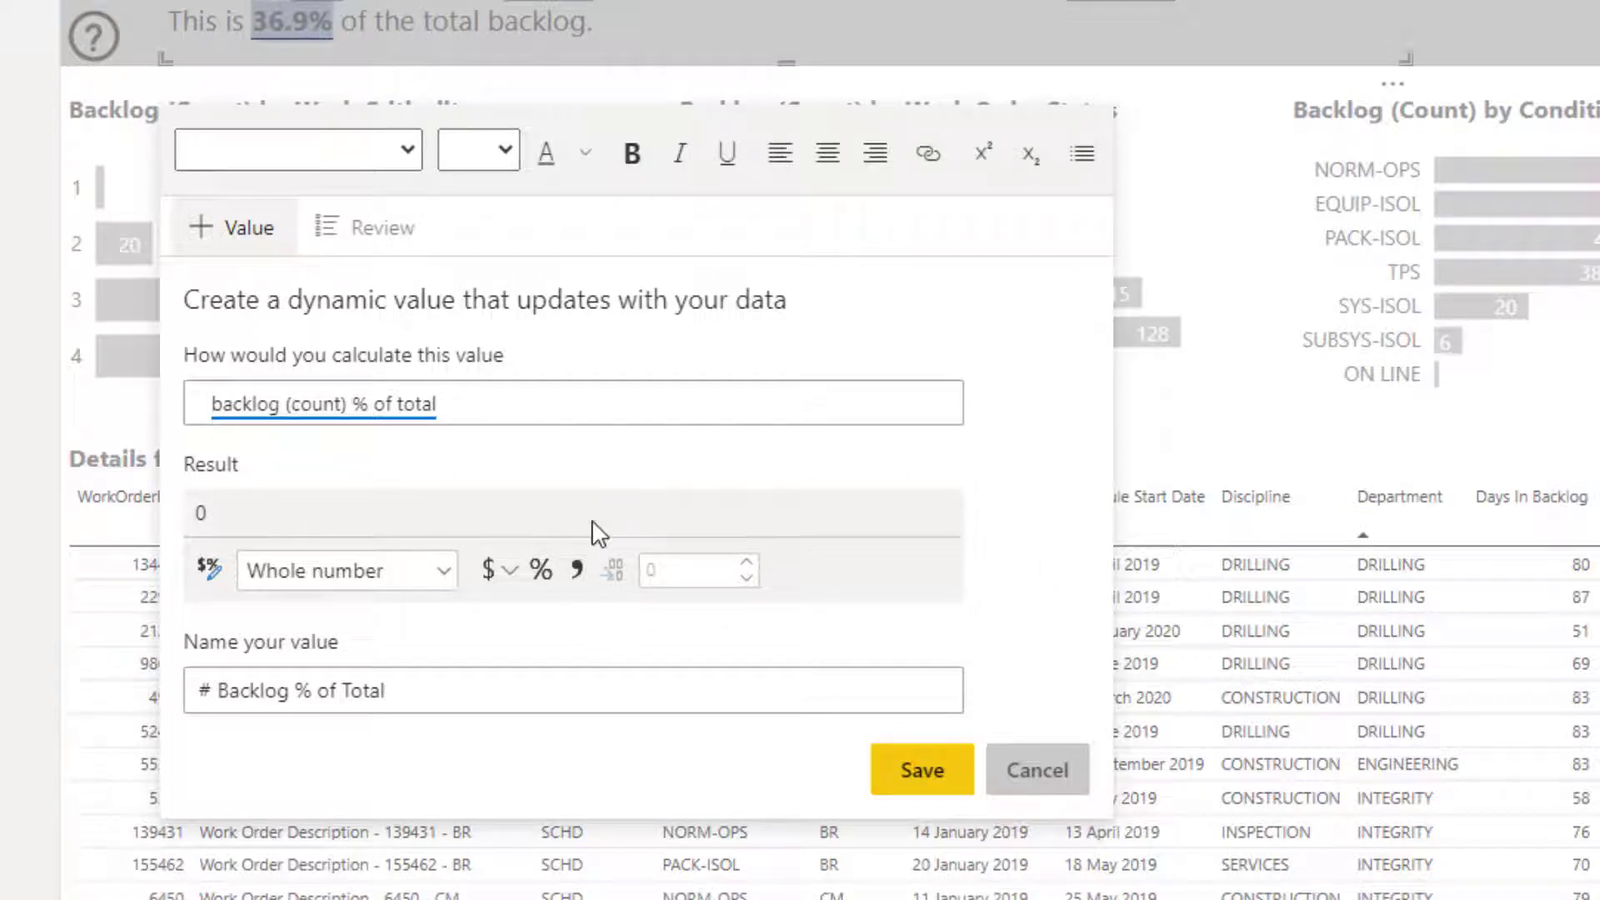
left_click(443, 573)
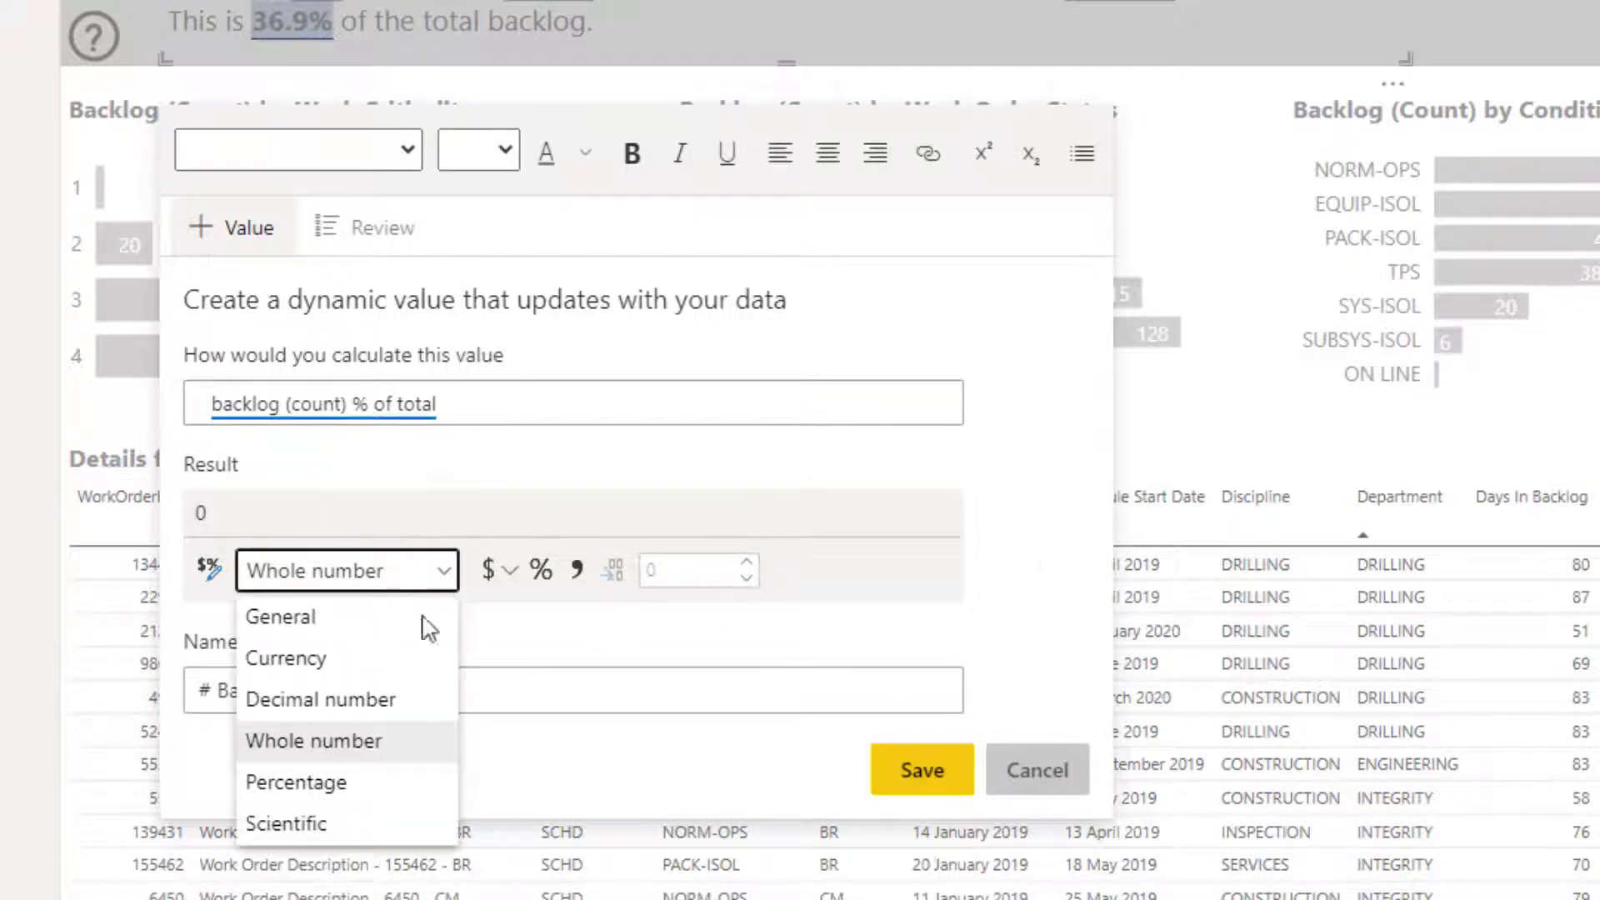
left_click(323, 791)
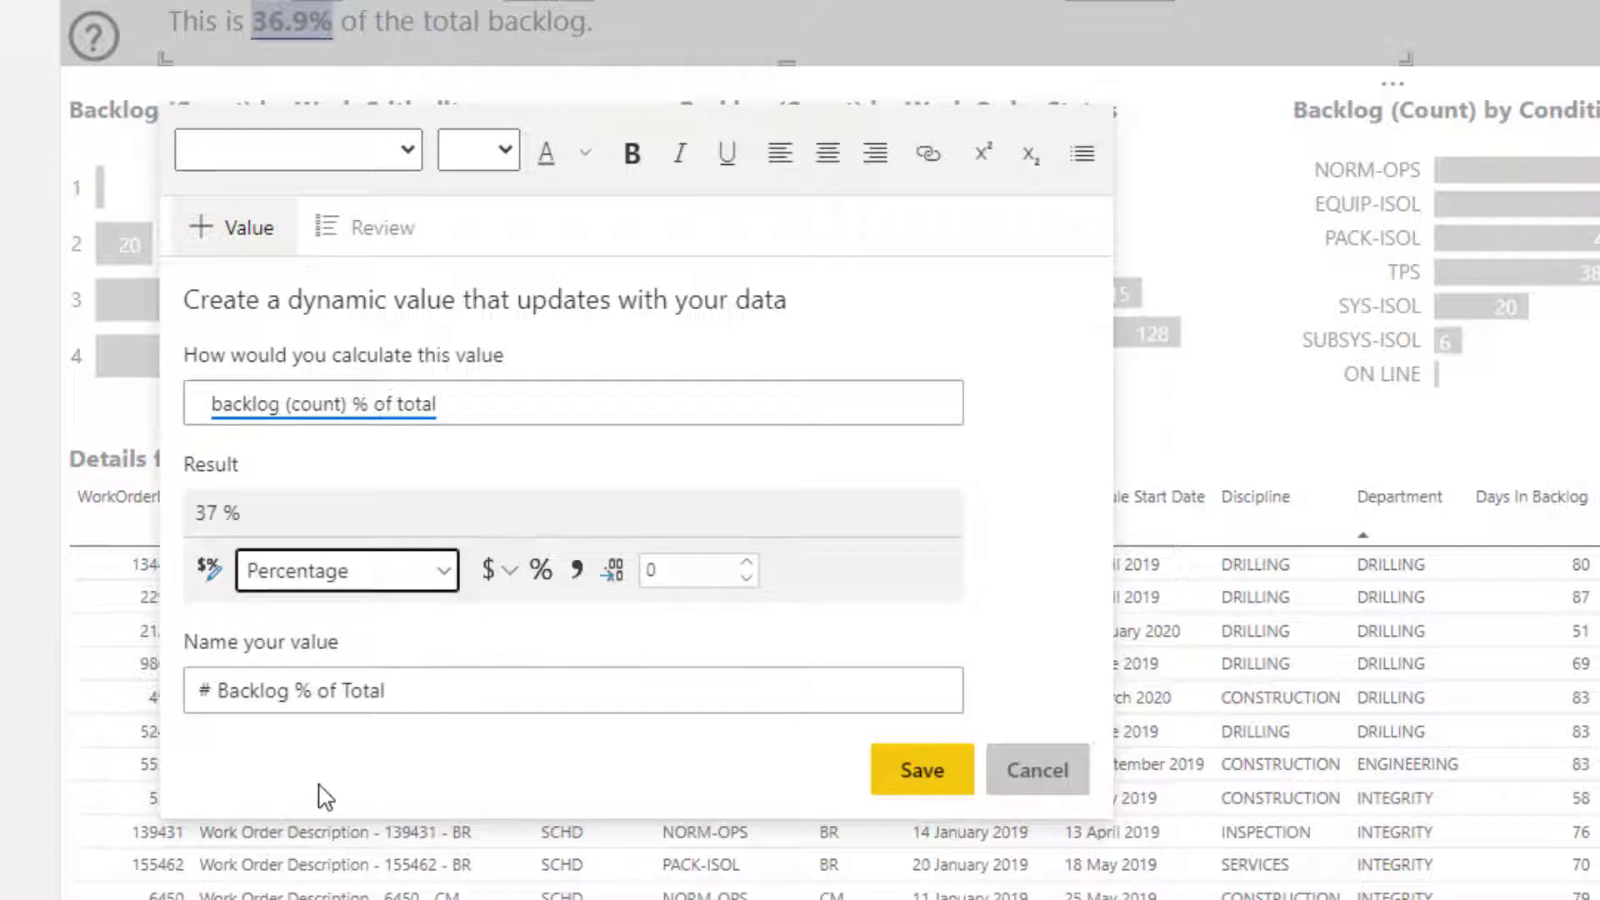
left_click(667, 570)
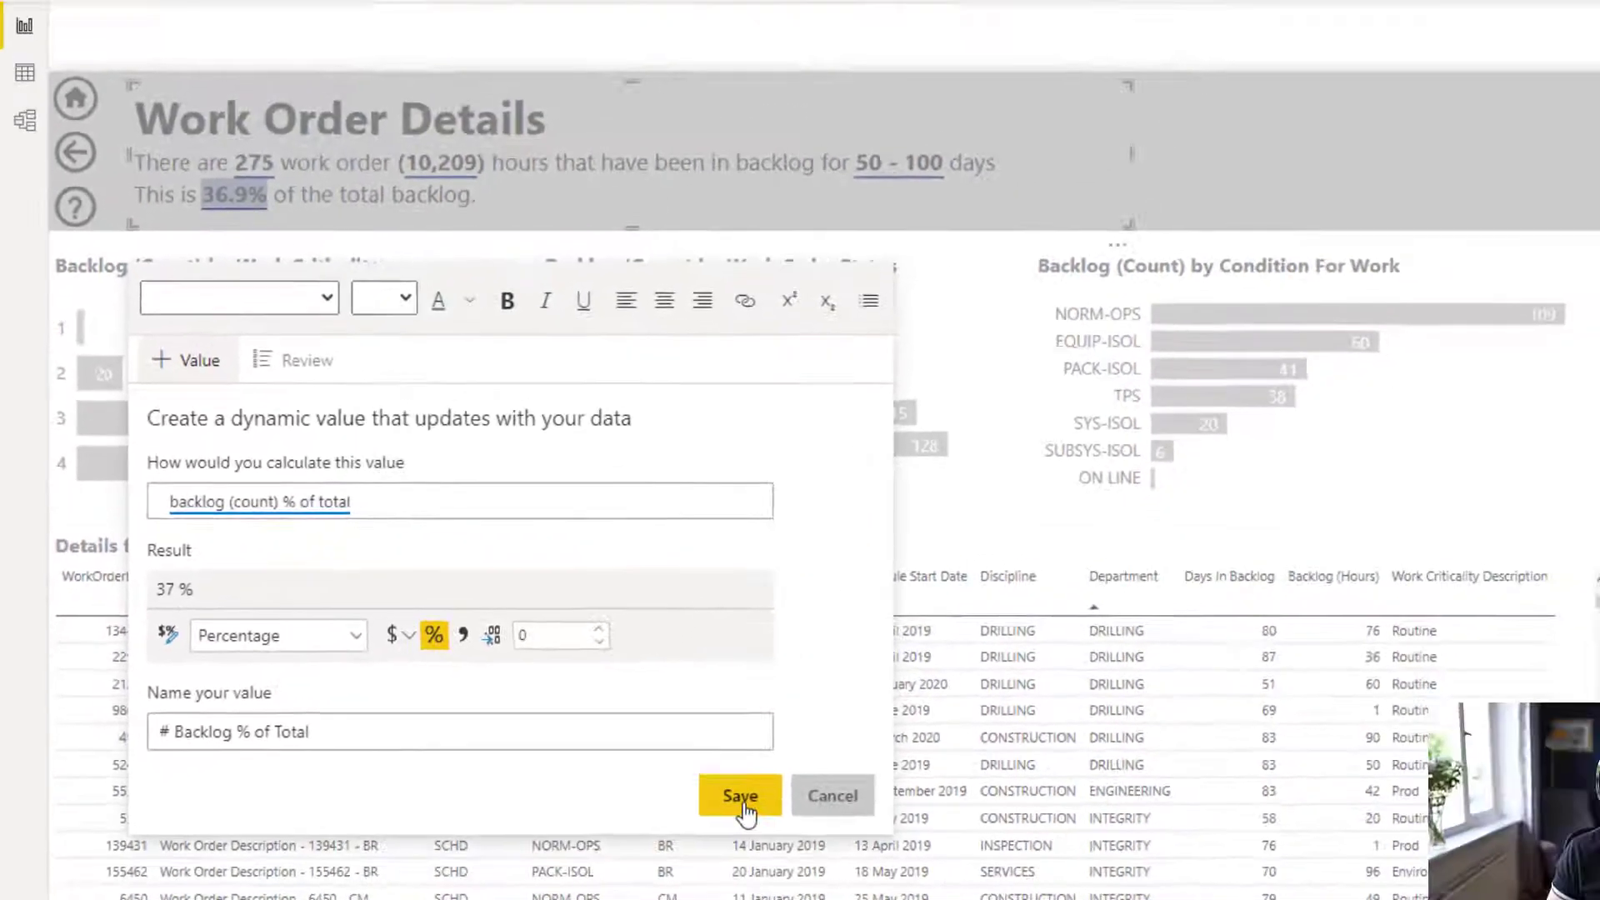
left_click(921, 770)
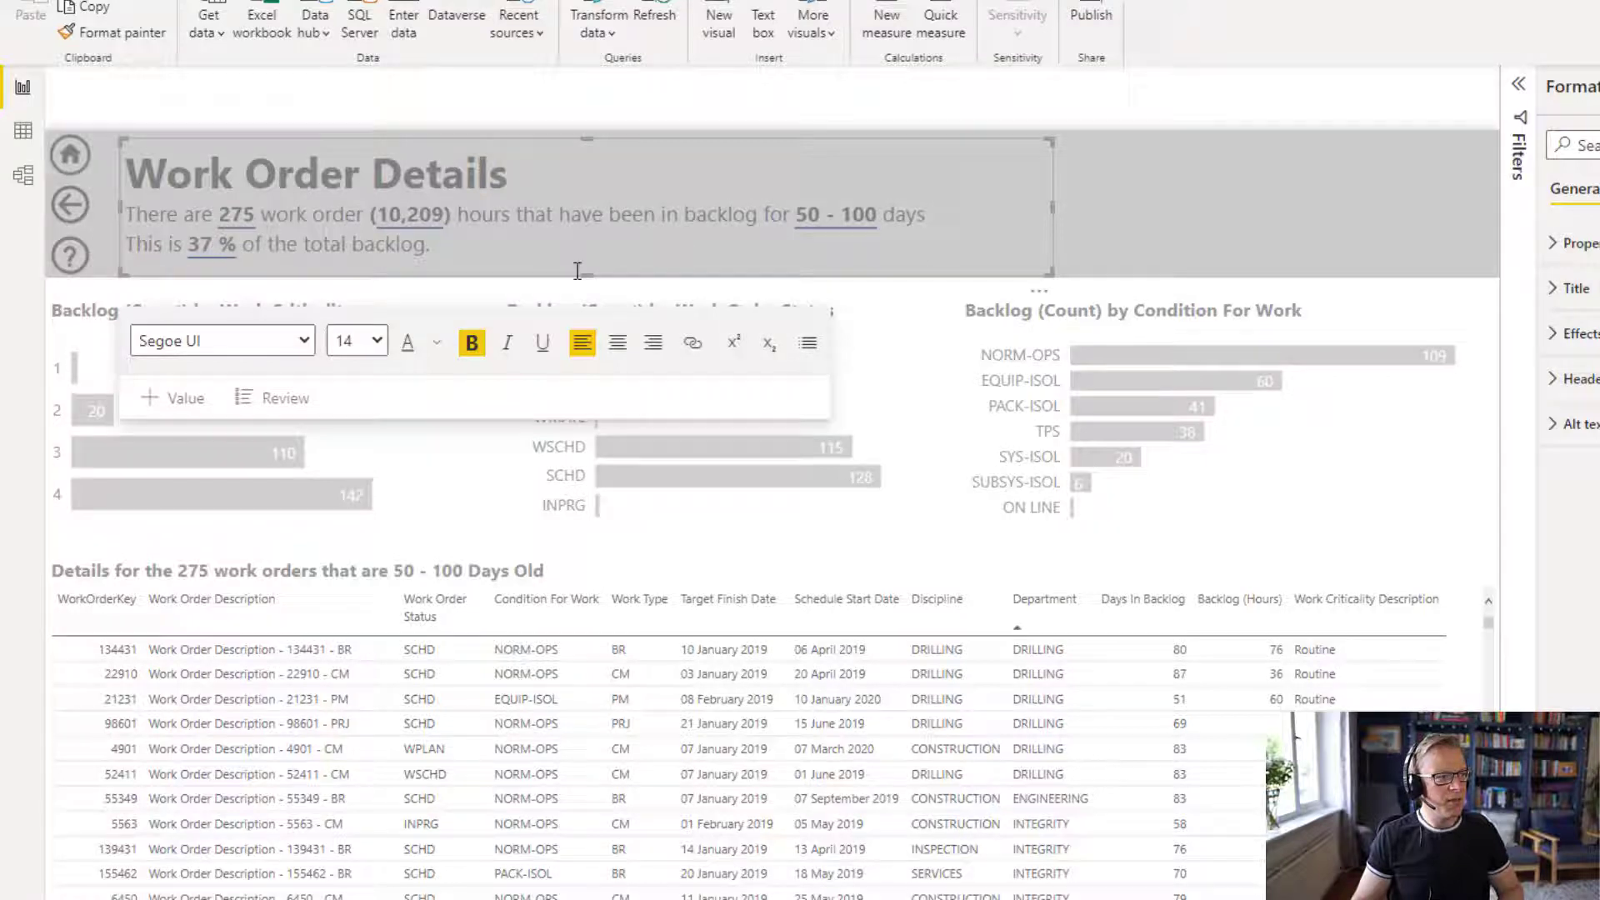
Drill through the 'C - 10 - 49' bar to Work Order Details: 199 orders, 5,282 hours, 27 %
left_click(1300, 153)
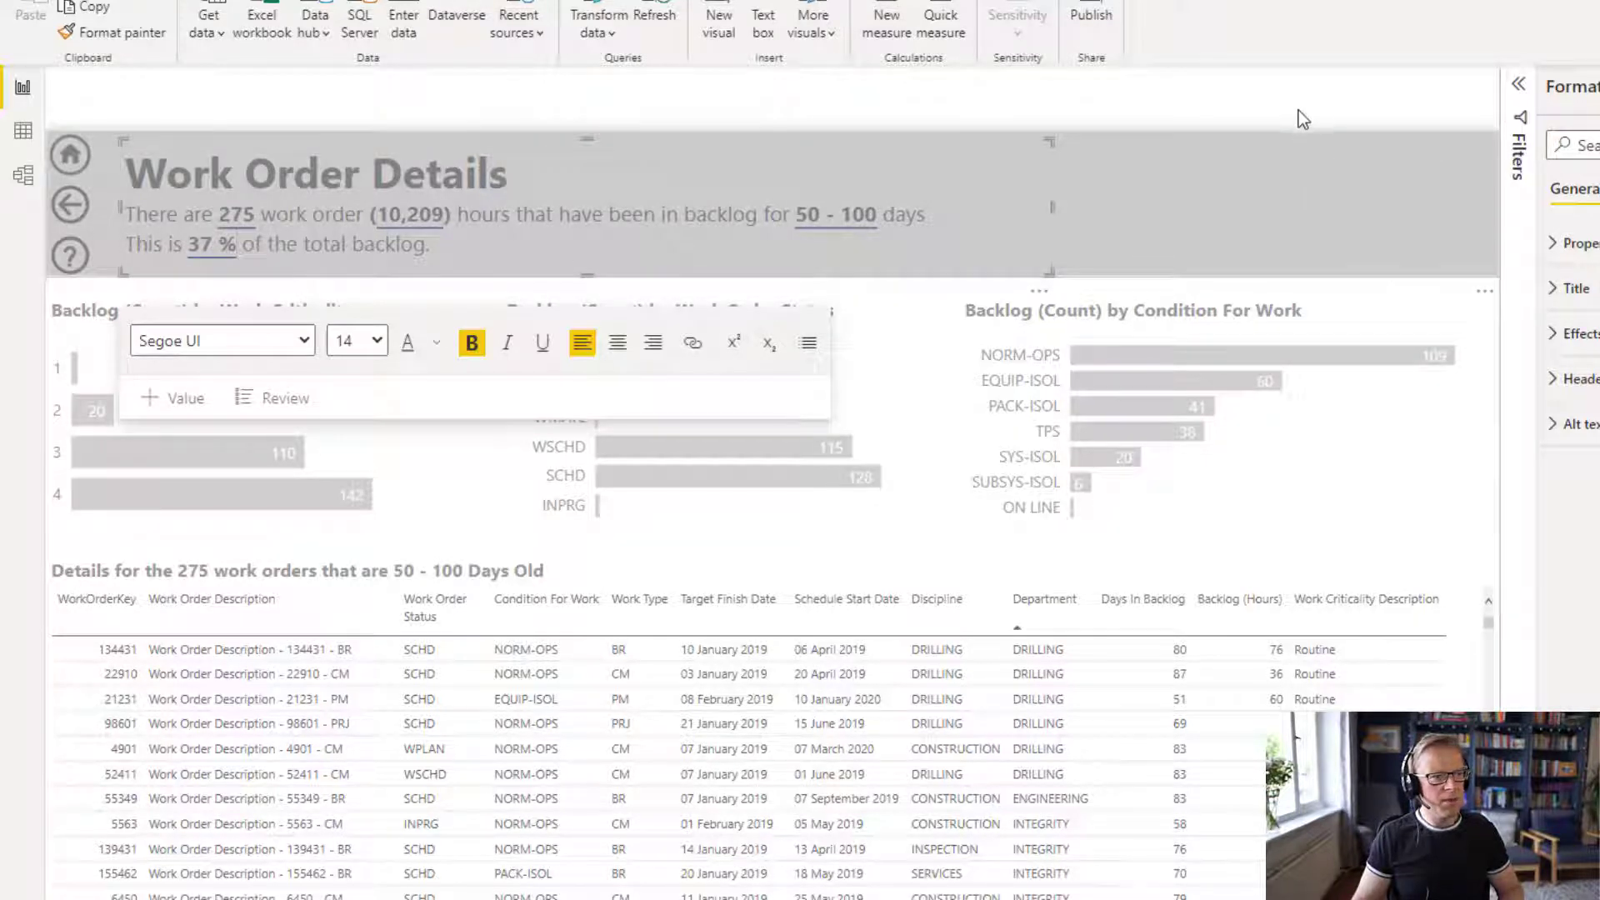
left_click(1278, 110)
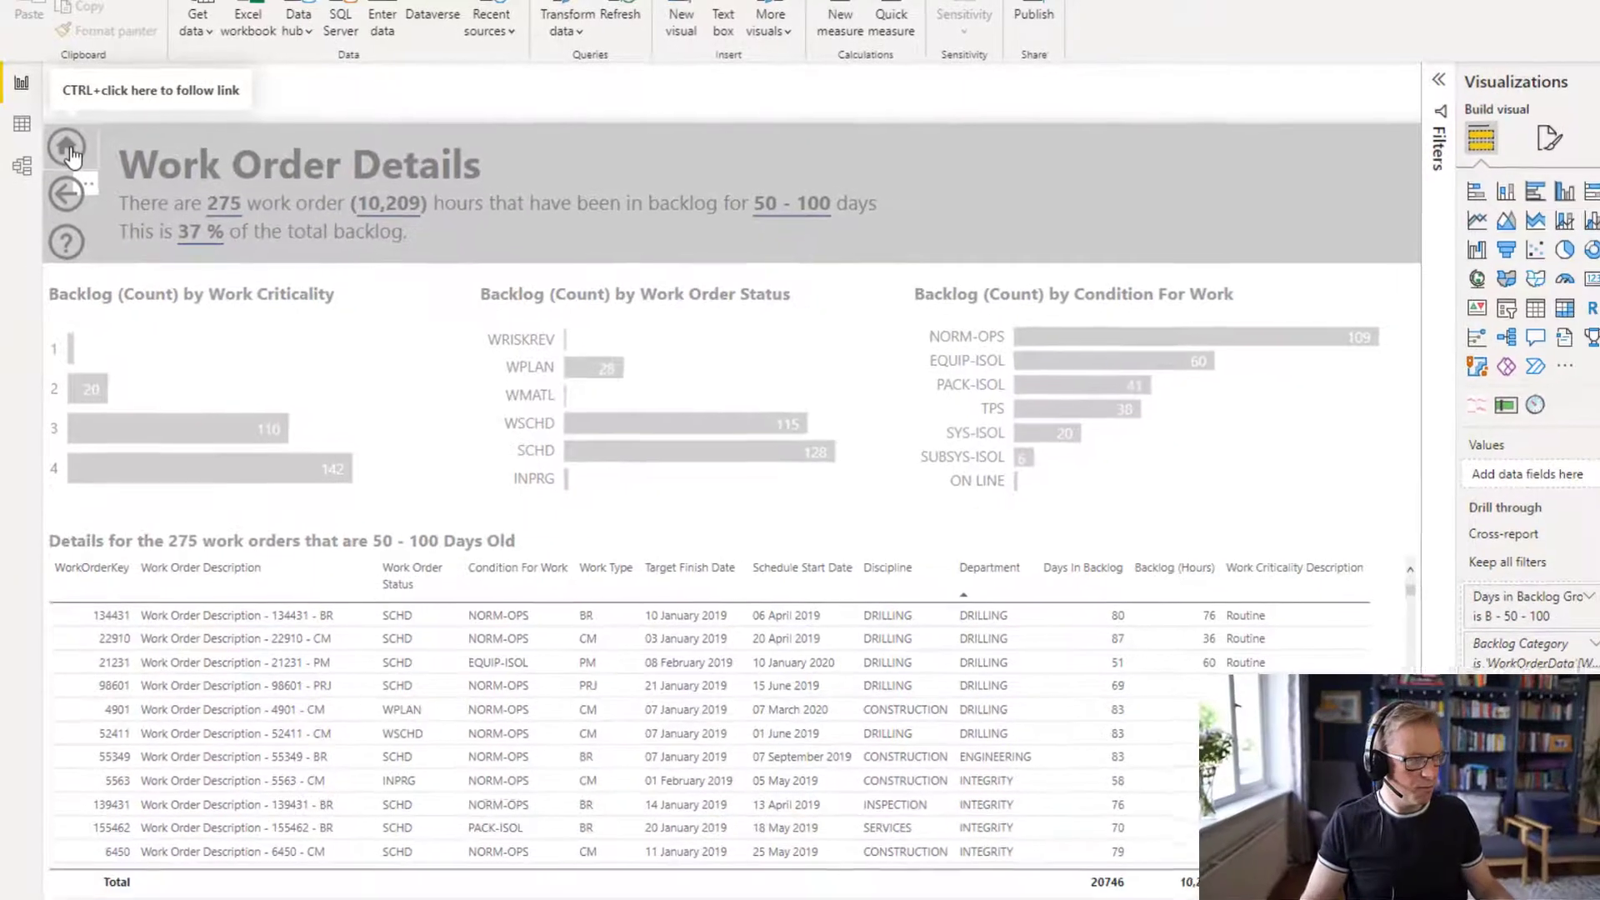
left_click(67, 147, "ctrl")
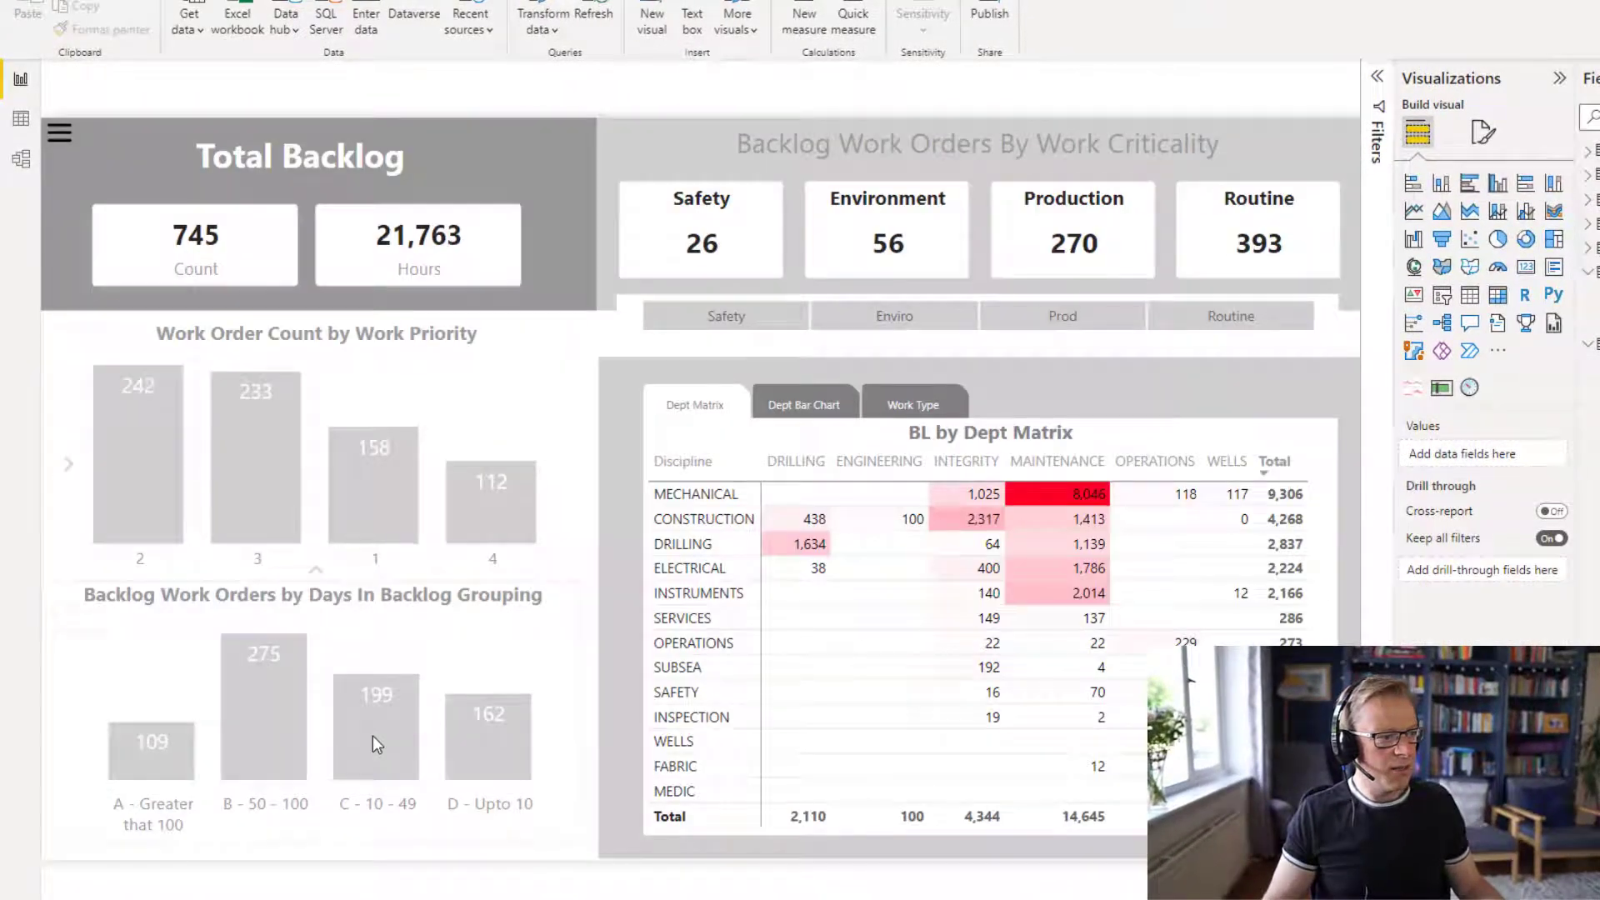
left_click(389, 769)
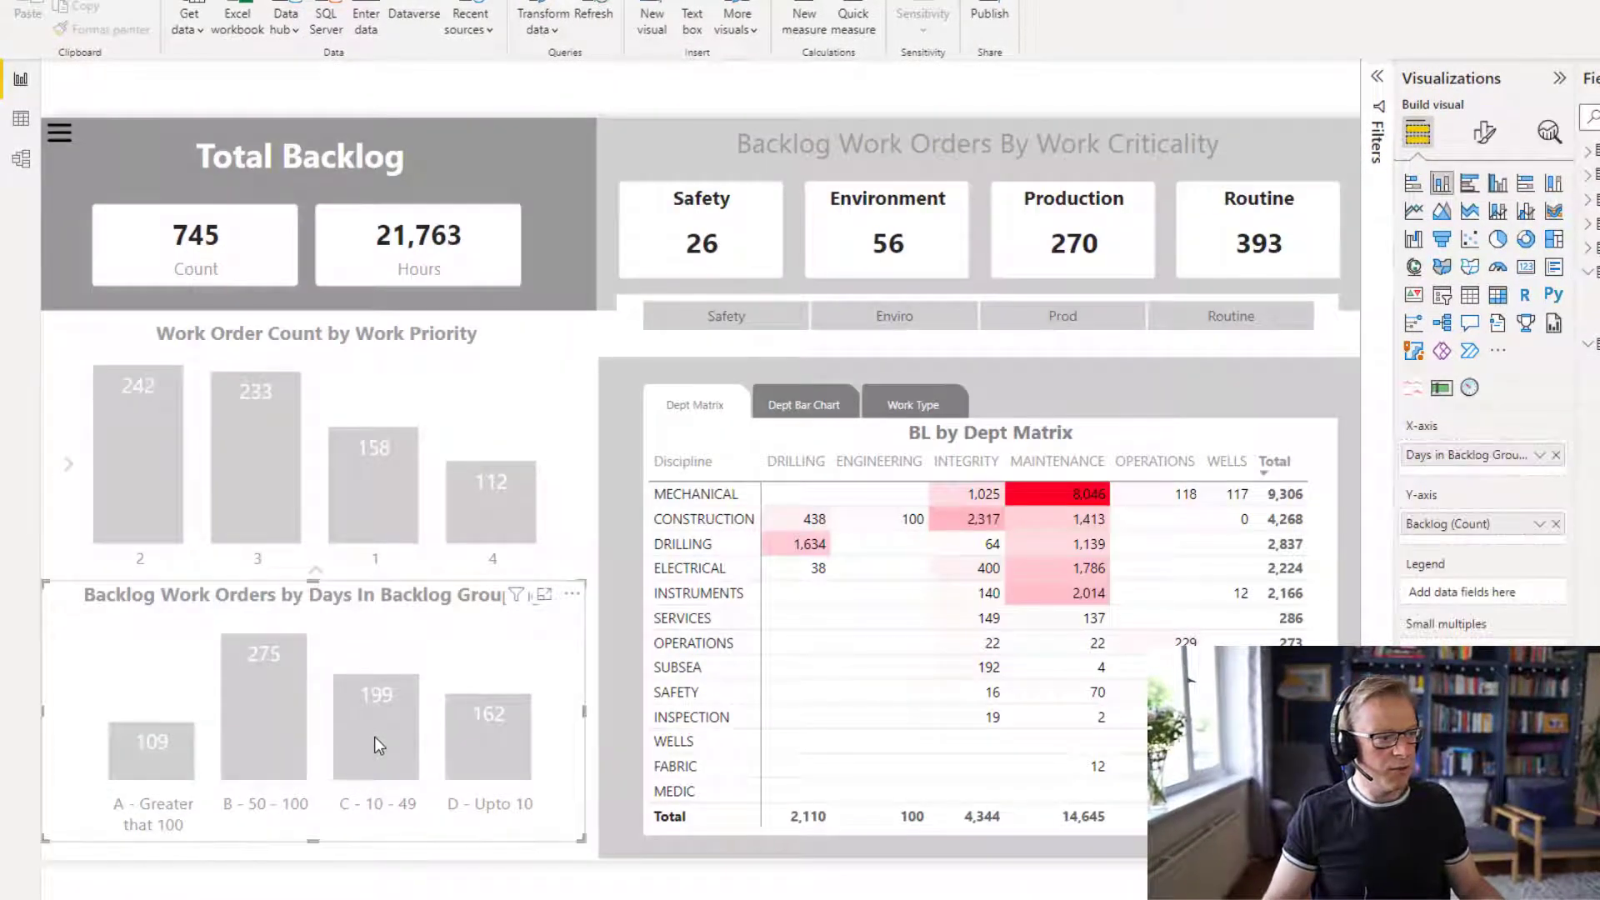
right_click(374, 737)
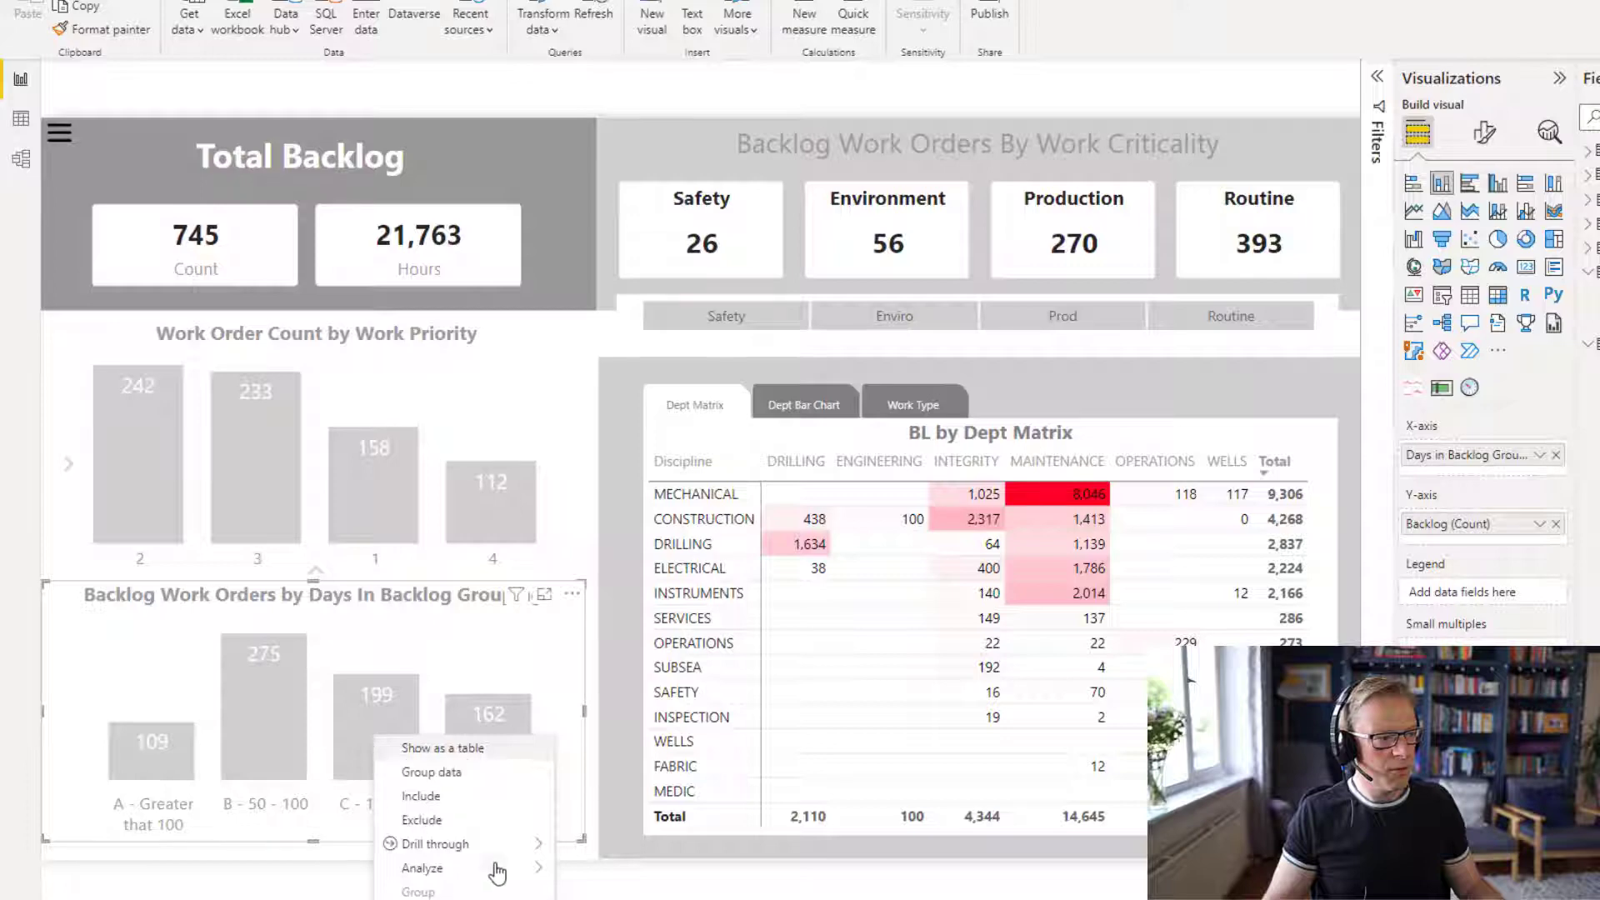
mouse_move(500, 843)
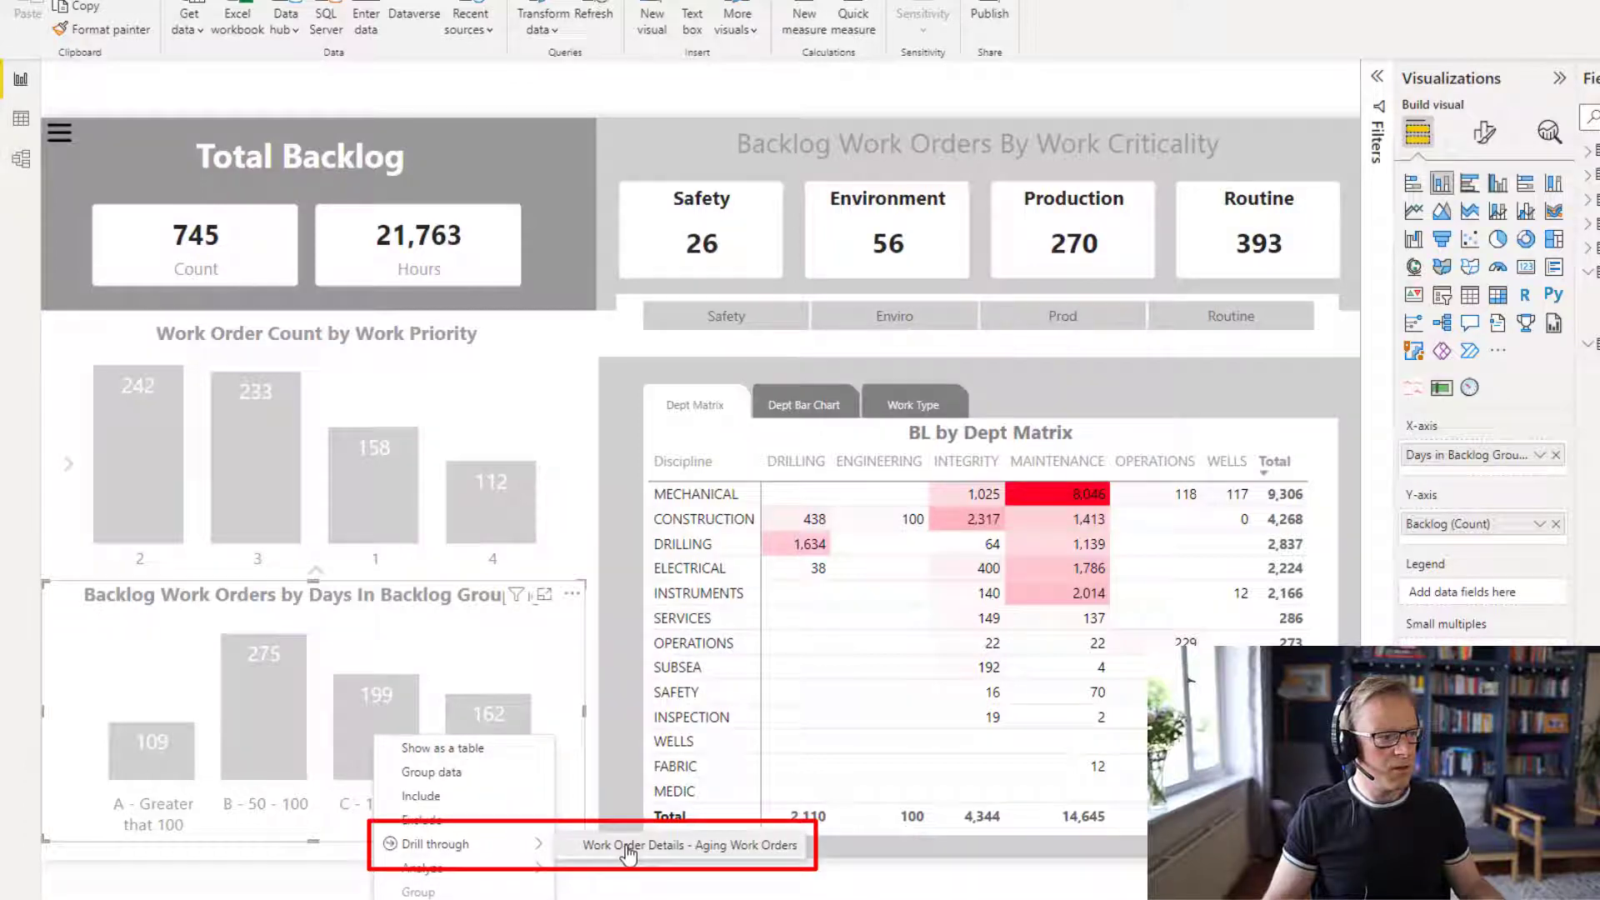
left_click(613, 847)
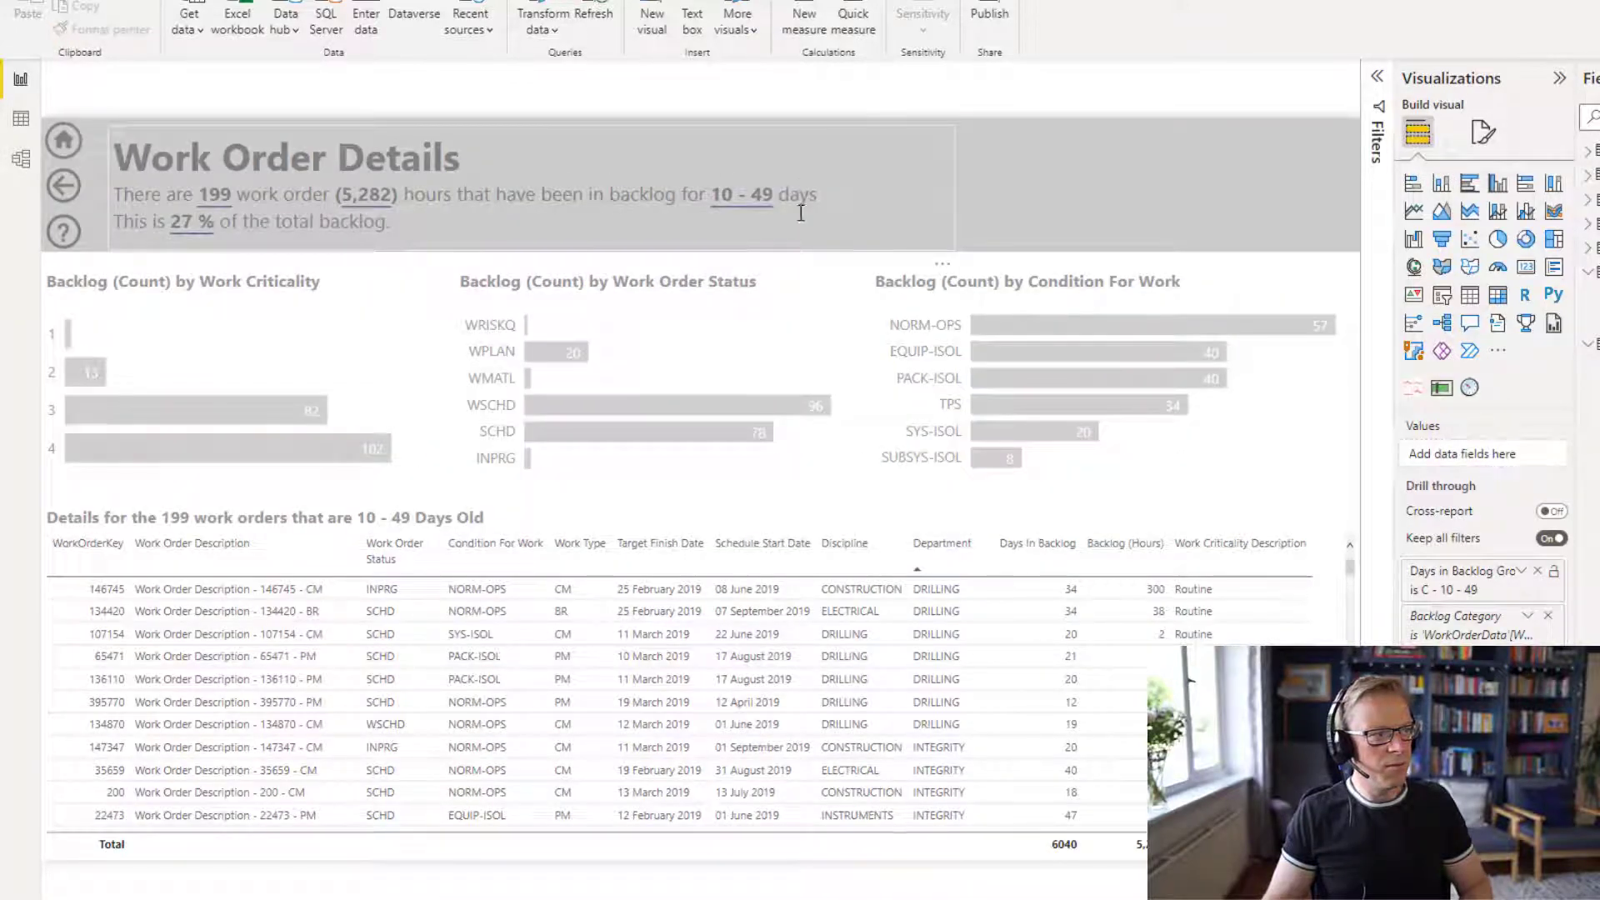